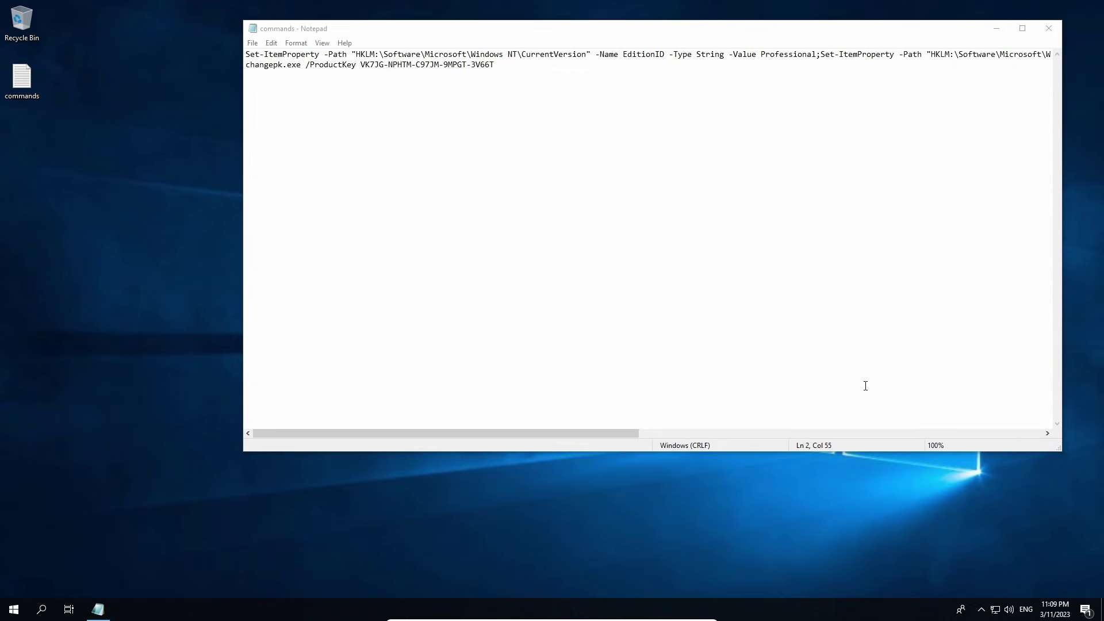
Open the About your PC settings, check the edition and version under Windows specifications, and close Settings
click(42, 612)
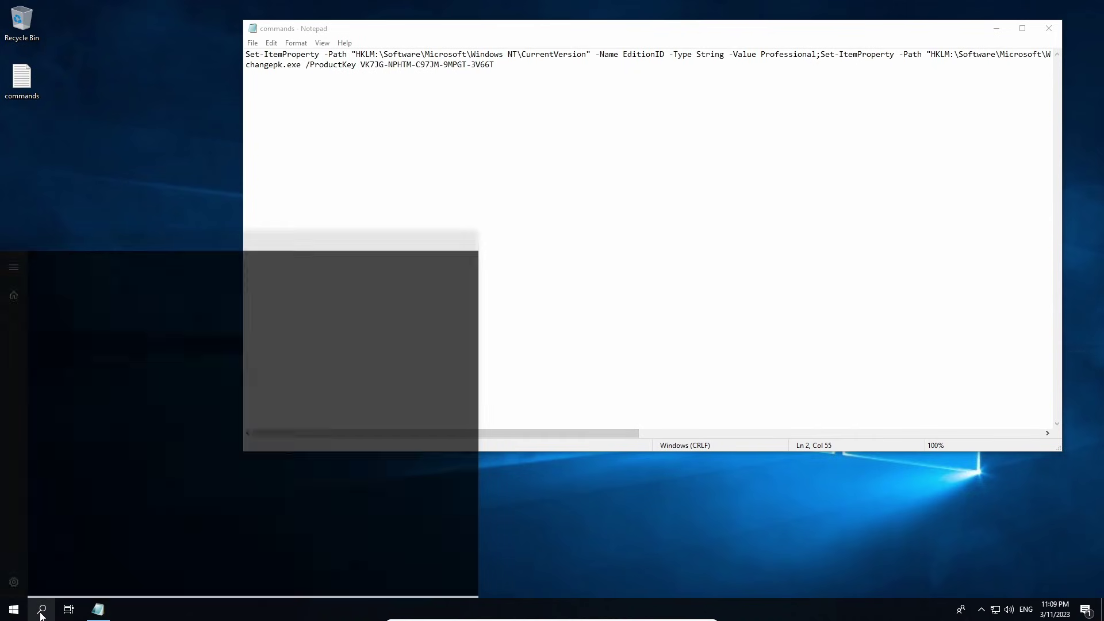
text(about)
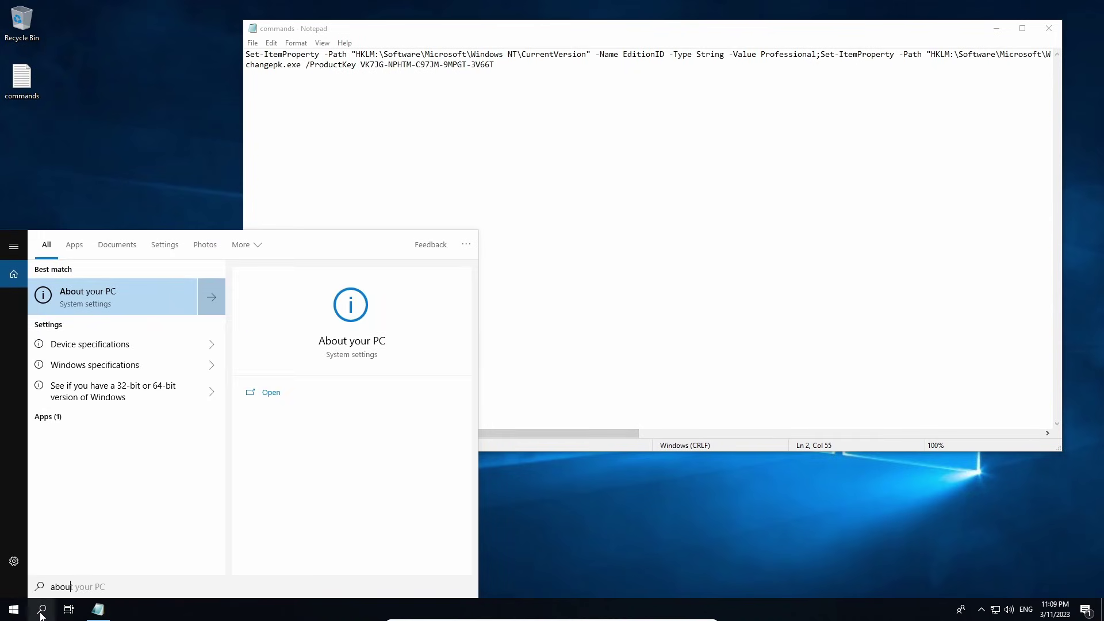
click(117, 303)
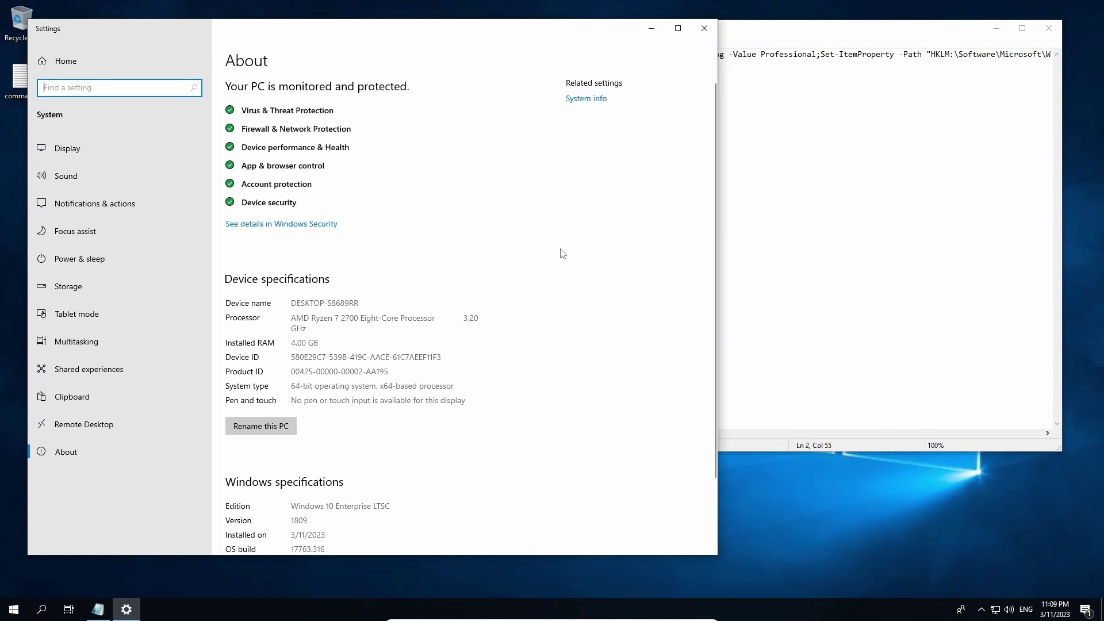
scroll(548, 265, down, 3)
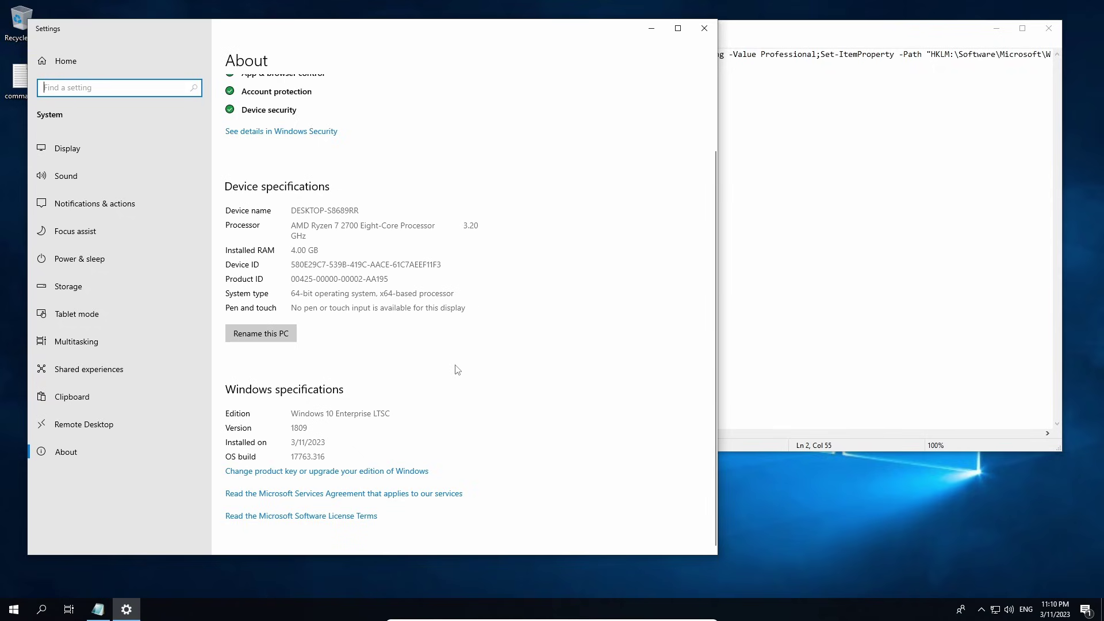
click(700, 36)
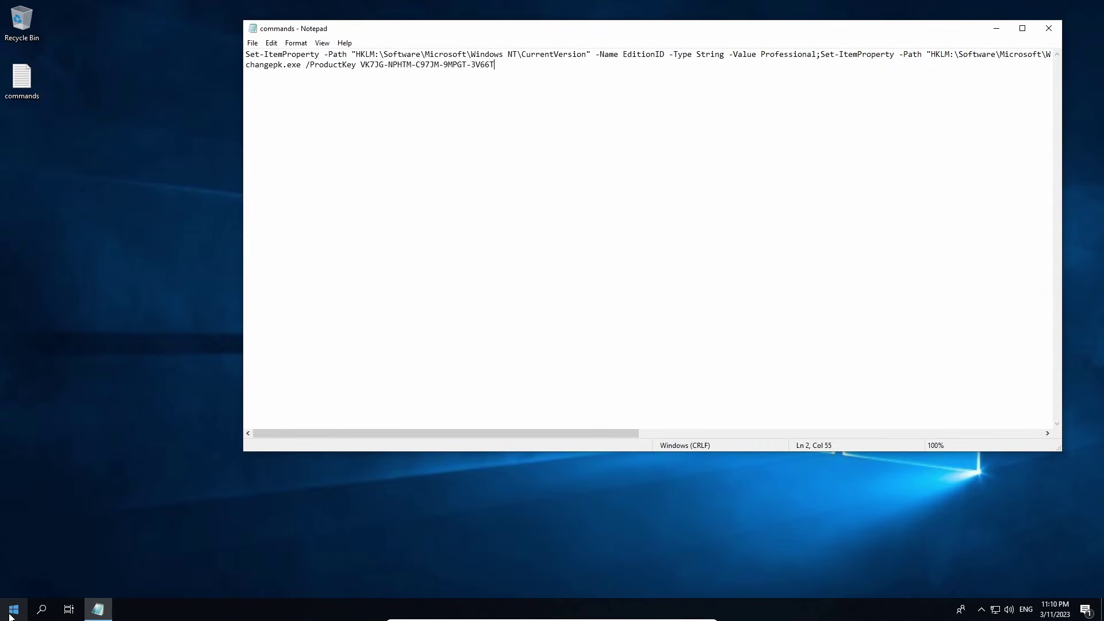
Open Microsoft Edge and search the web for "windows media creation tool"
click(11, 614)
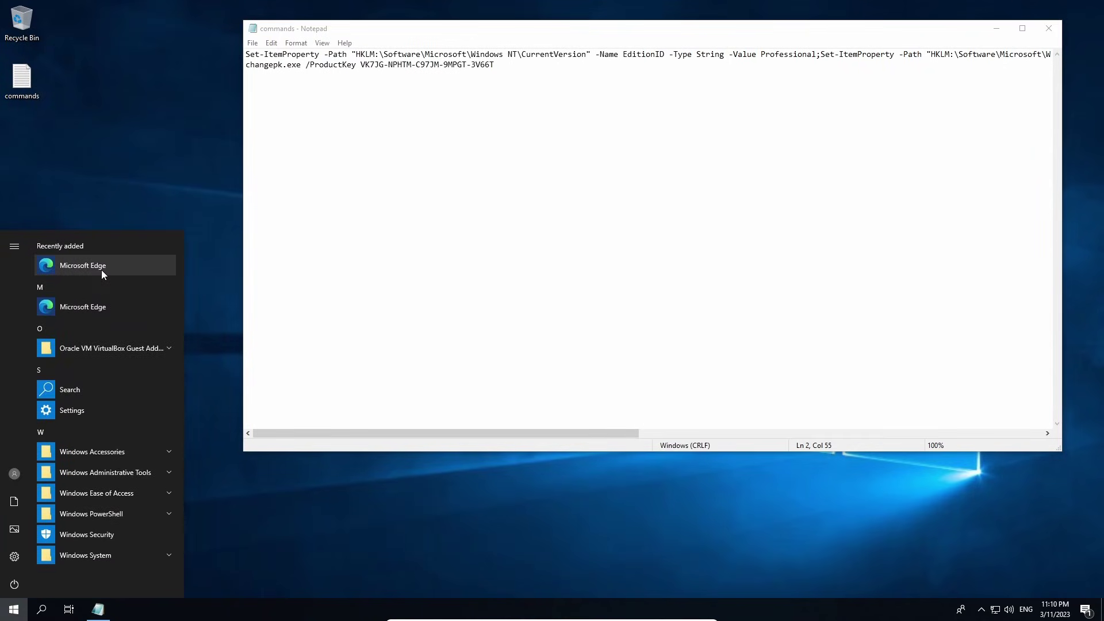
click(101, 270)
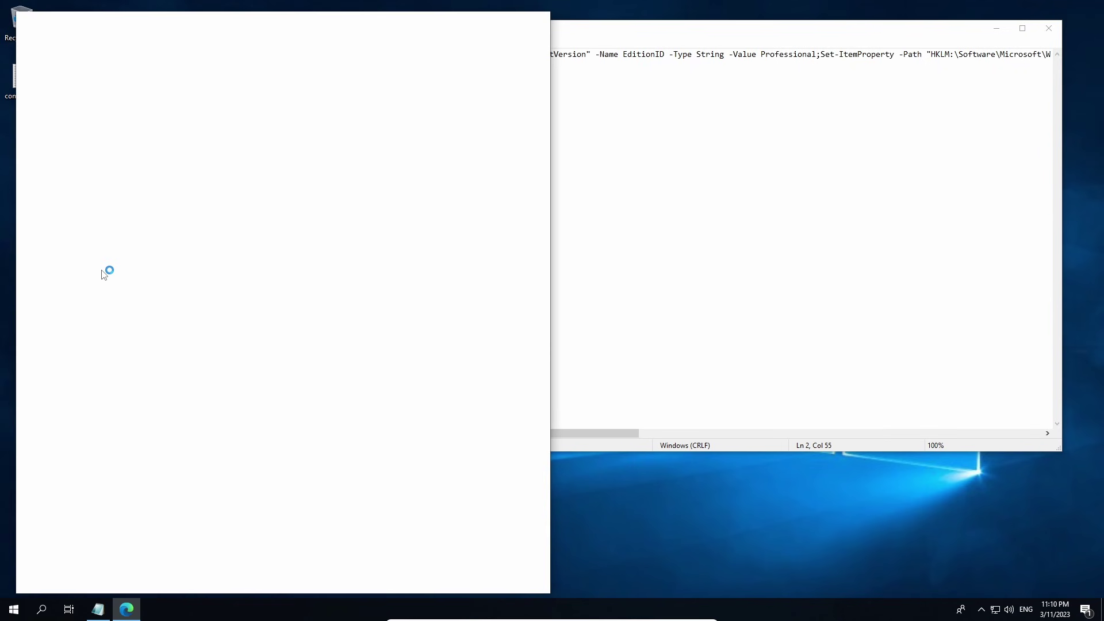
click(516, 63)
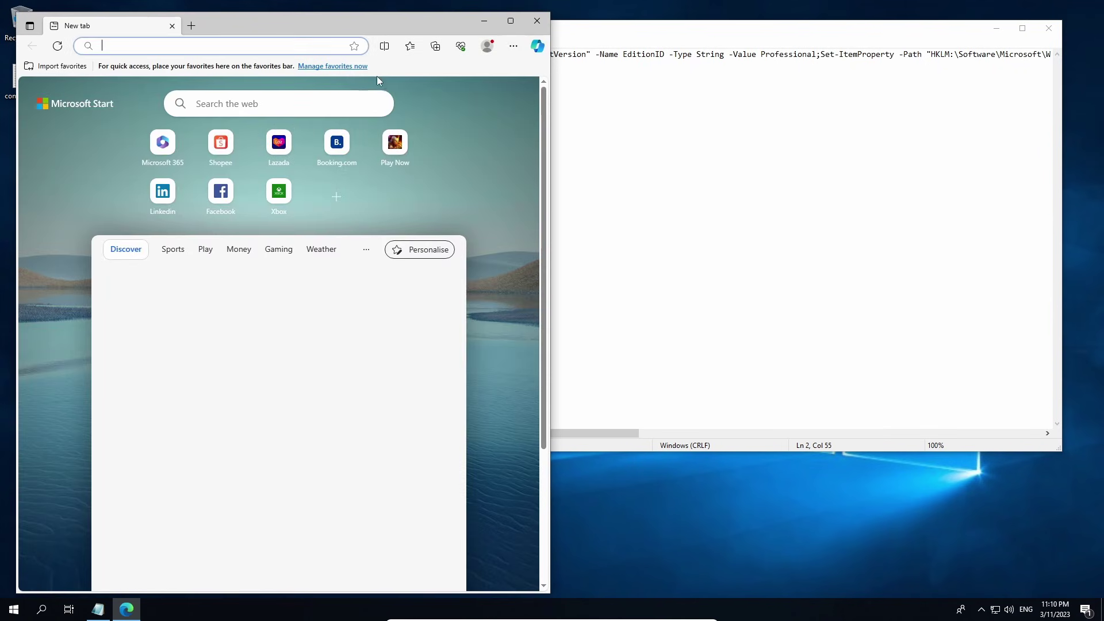
click(216, 100)
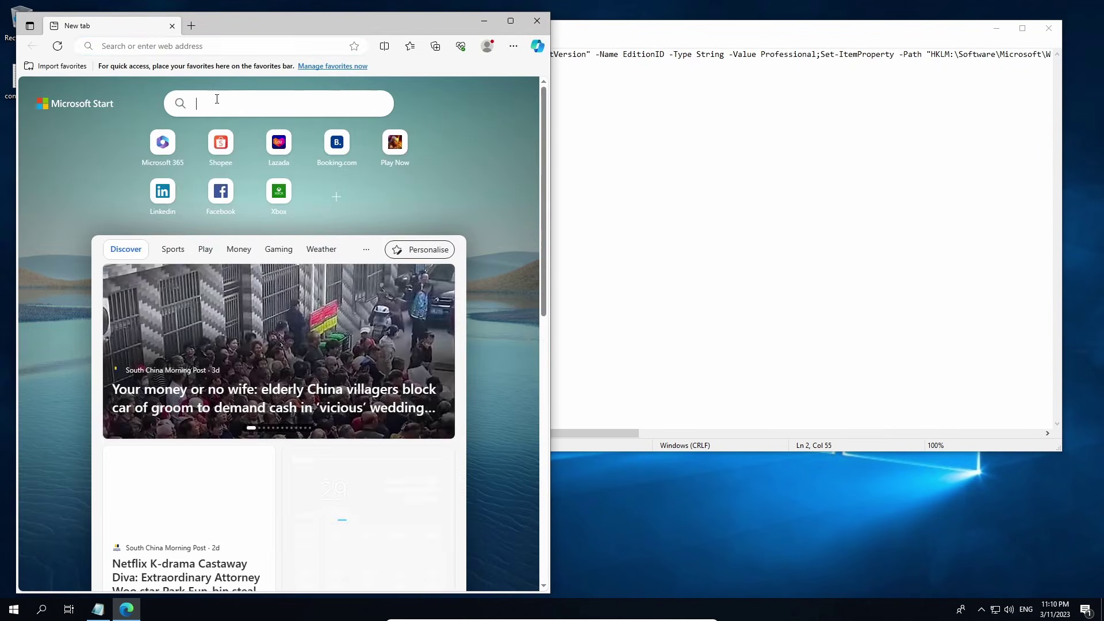
text(windows me)
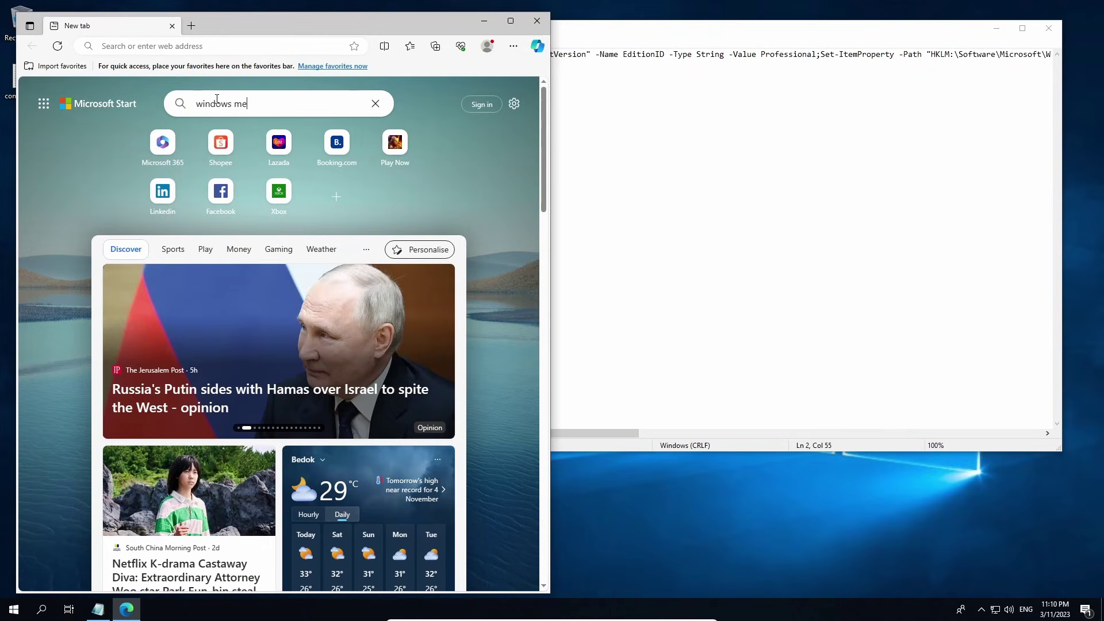
text(dia creator)
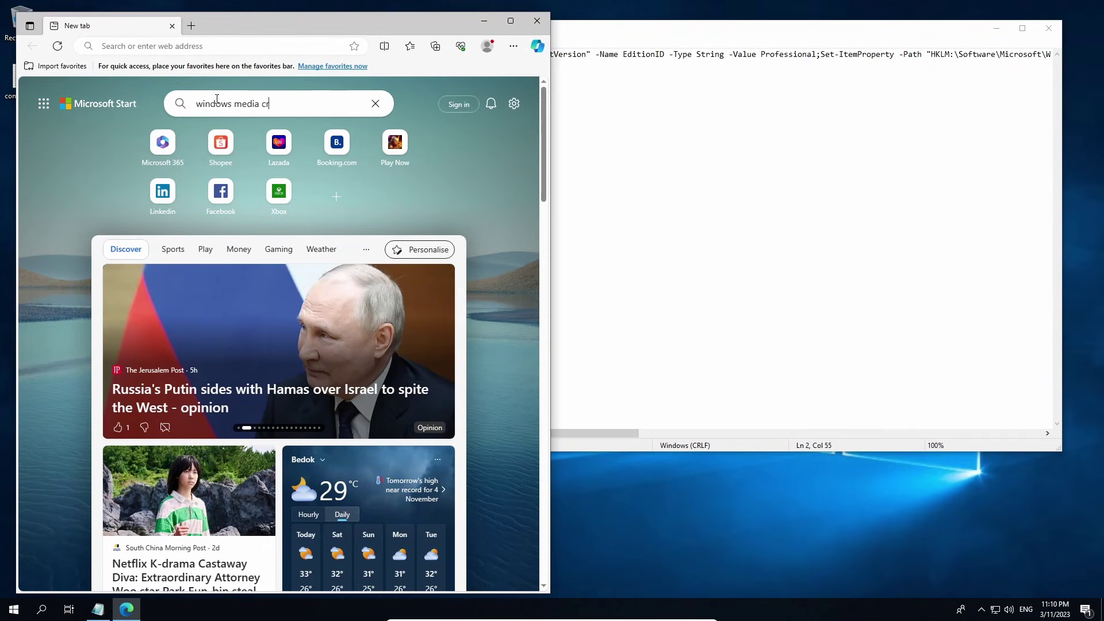
text(n tool)
key(Return)
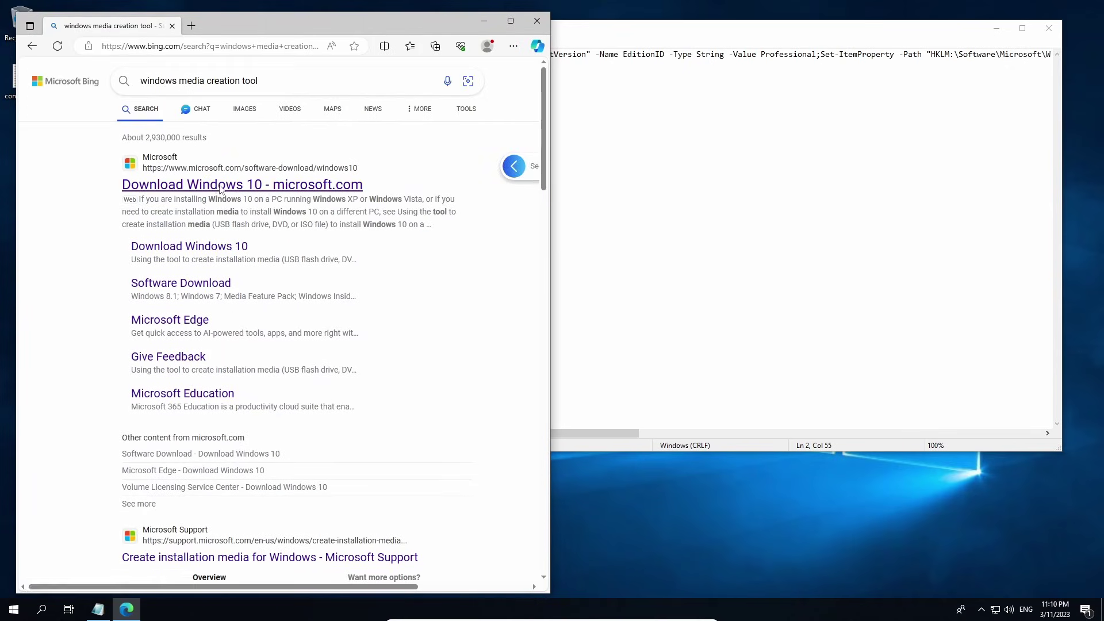
Open Microsoft's Download Windows 10 page in a maximized window and download the media creation tool
click(218, 186)
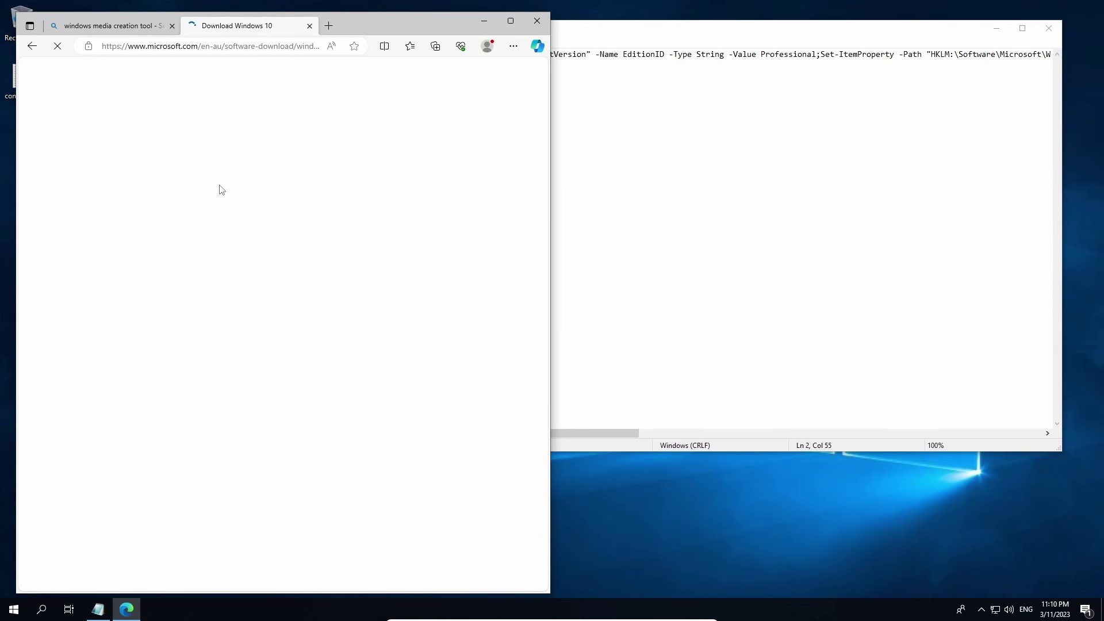
scroll(232, 190, down, 4)
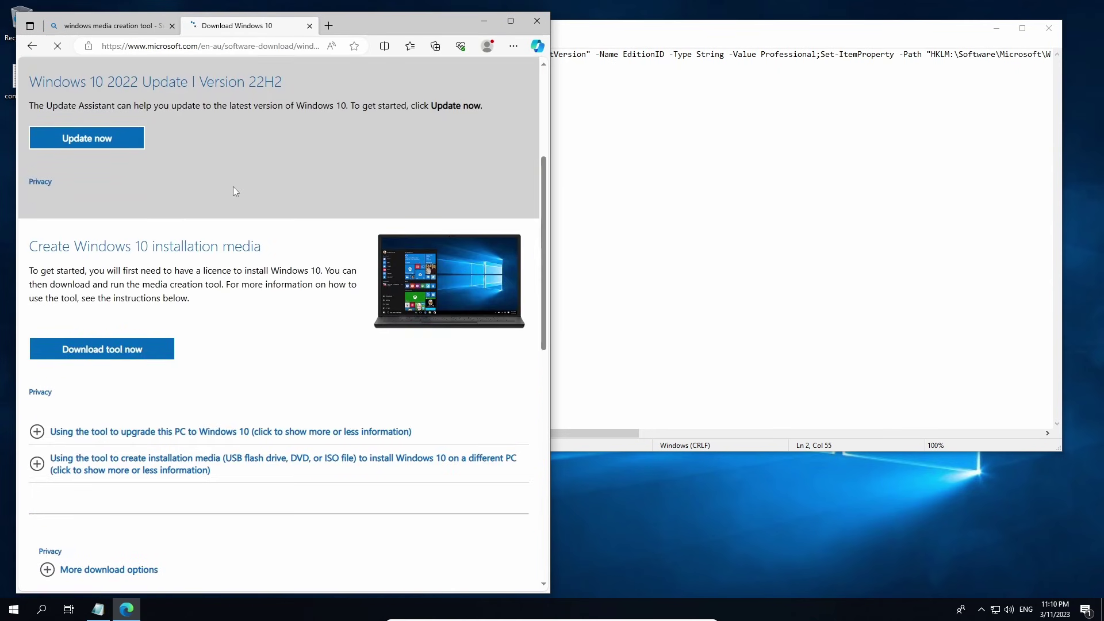
click(115, 351)
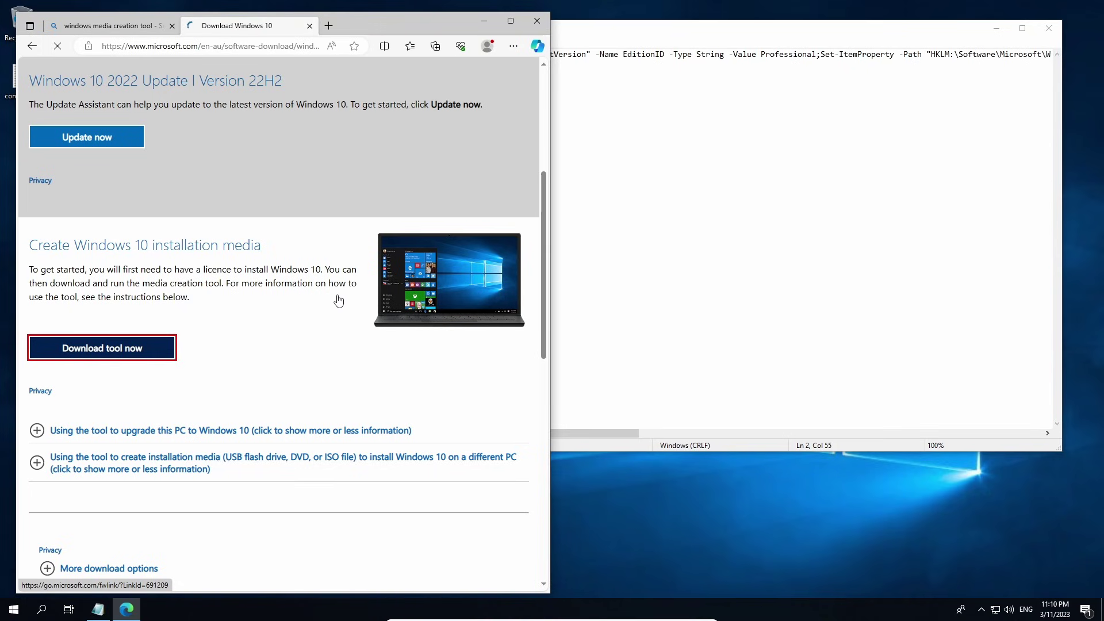
click(511, 21)
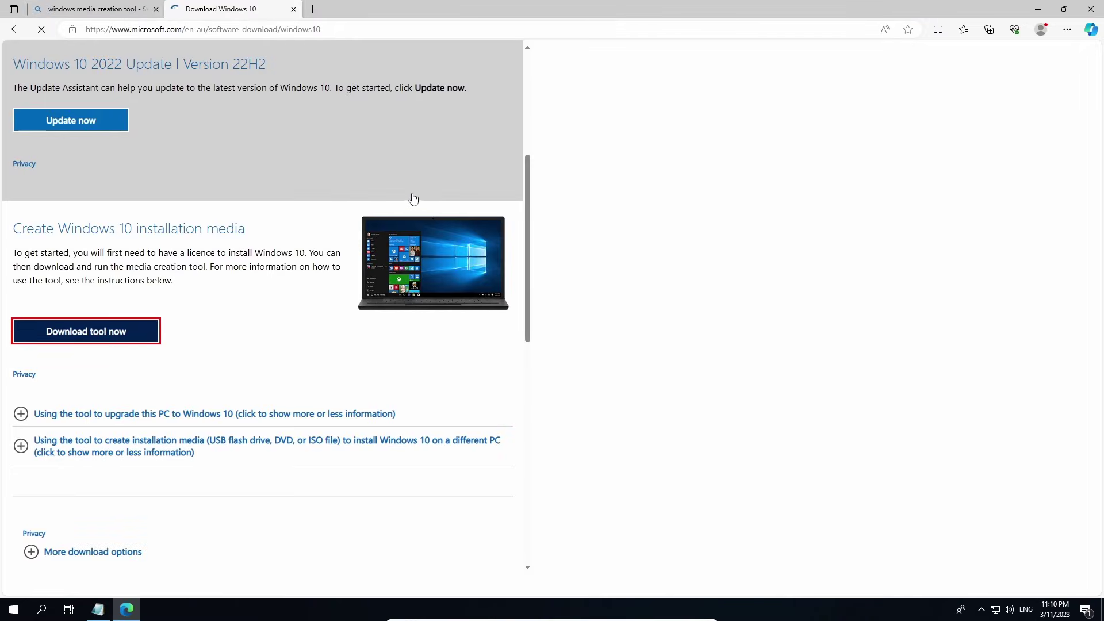
click(102, 336)
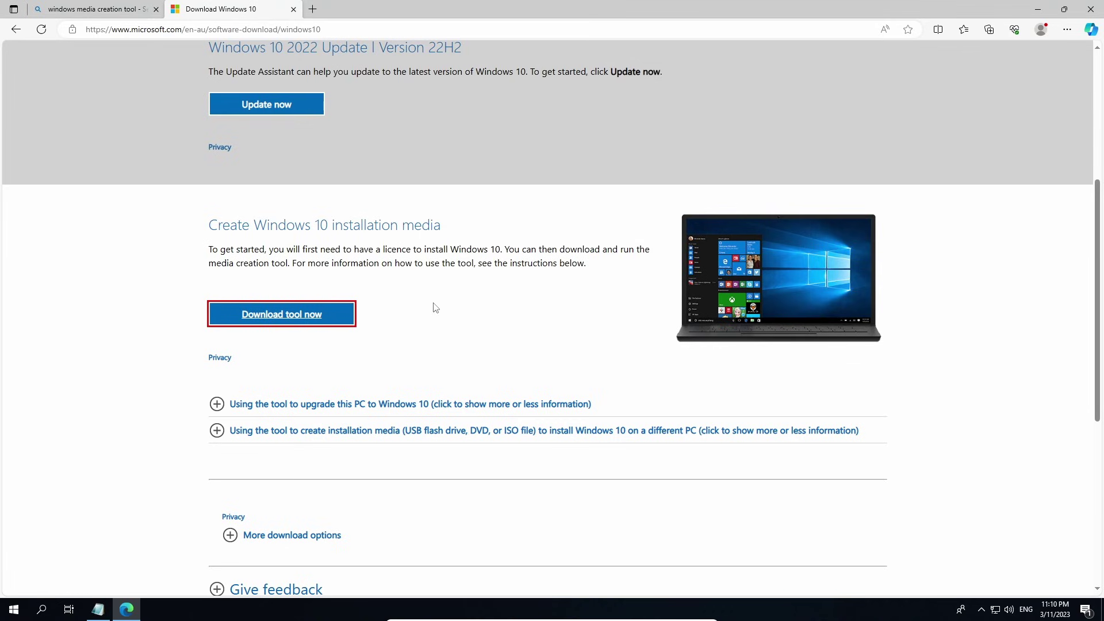
click(317, 316)
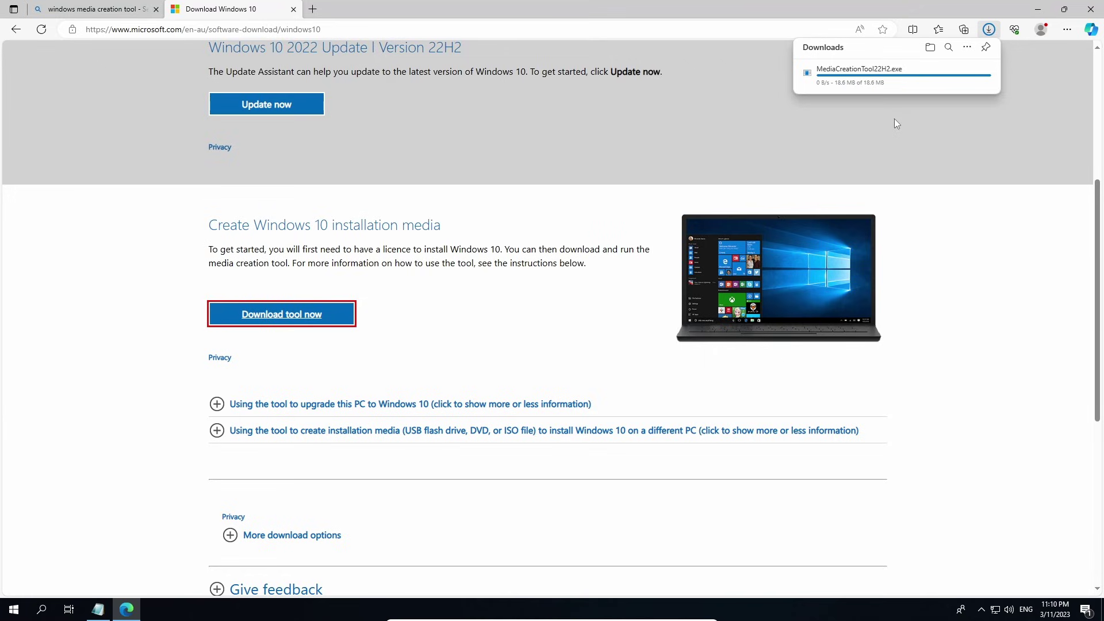
Run the downloaded MediaCreationTool22H2.exe, allow it to make changes, and accept the license terms
mouse_move(874, 92)
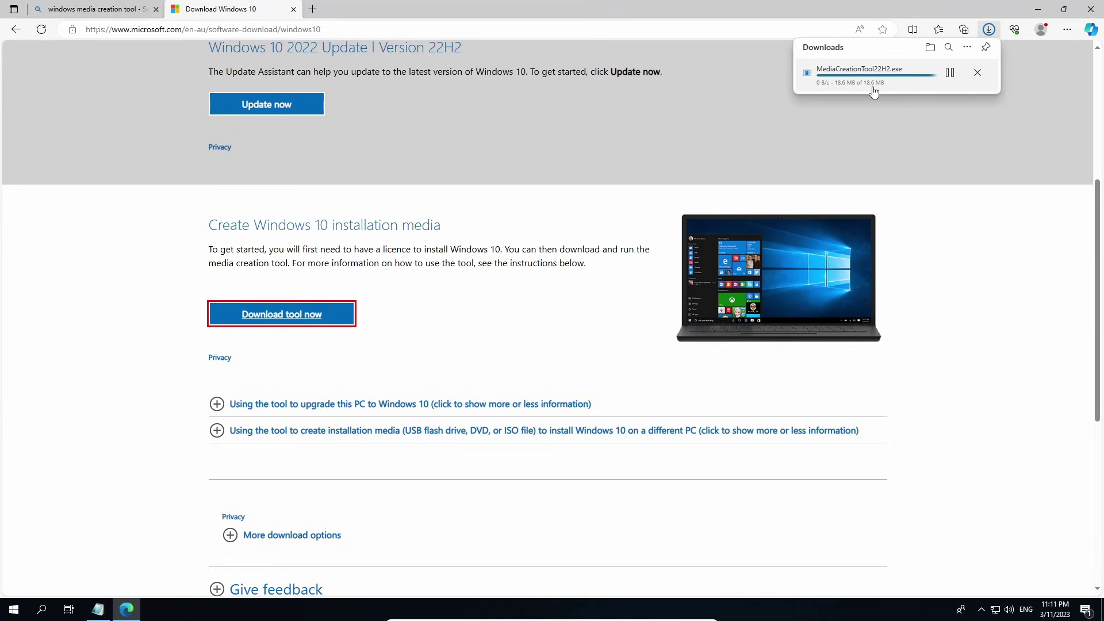
click(829, 78)
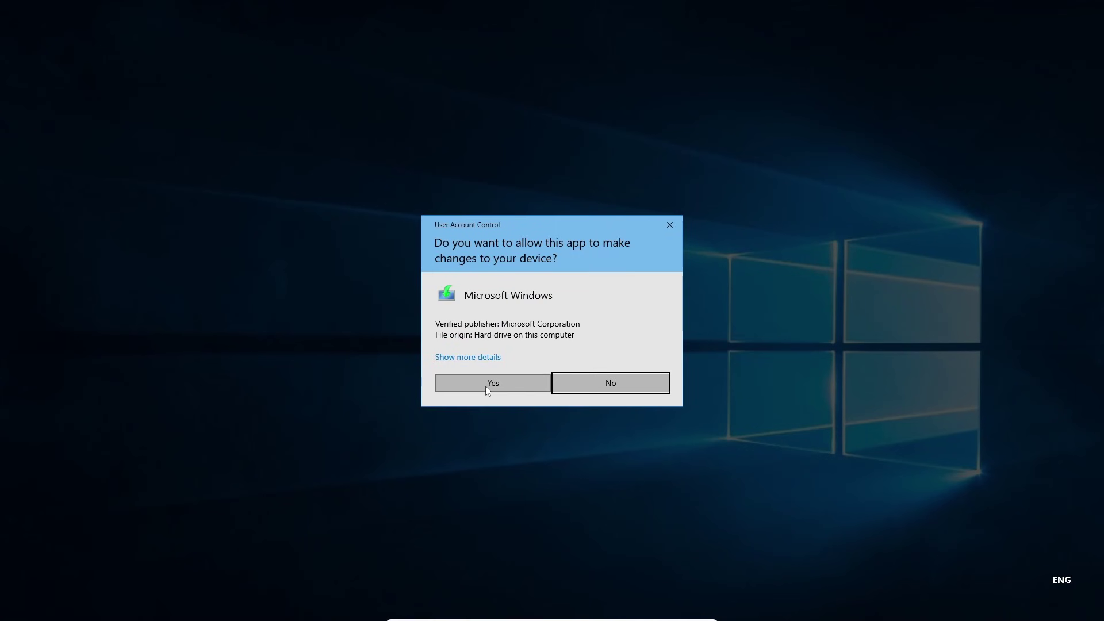
click(485, 385)
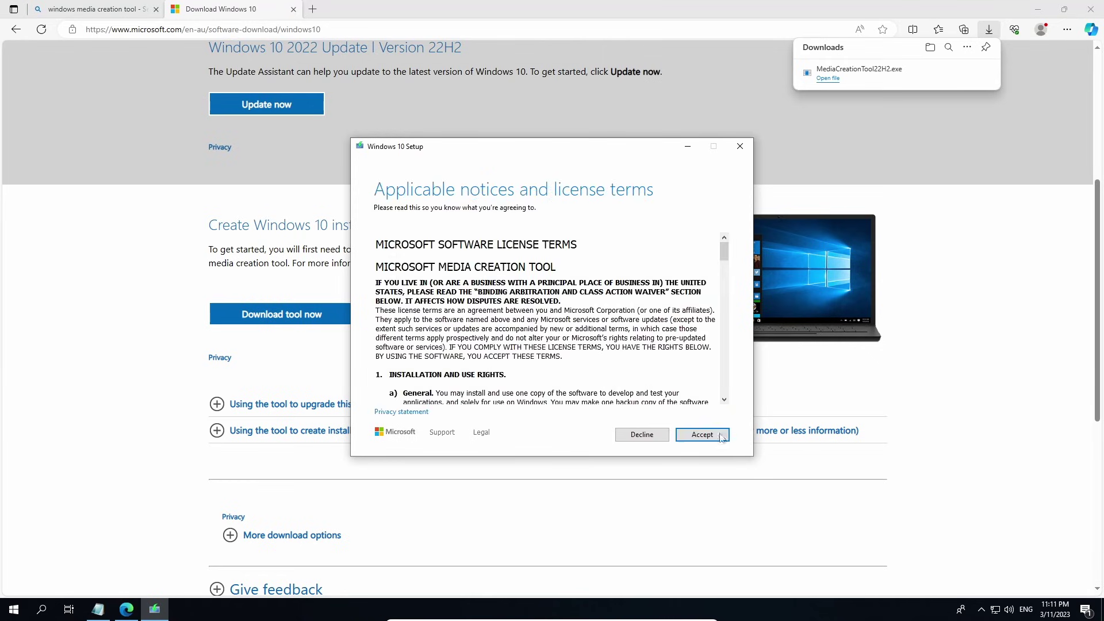
click(709, 436)
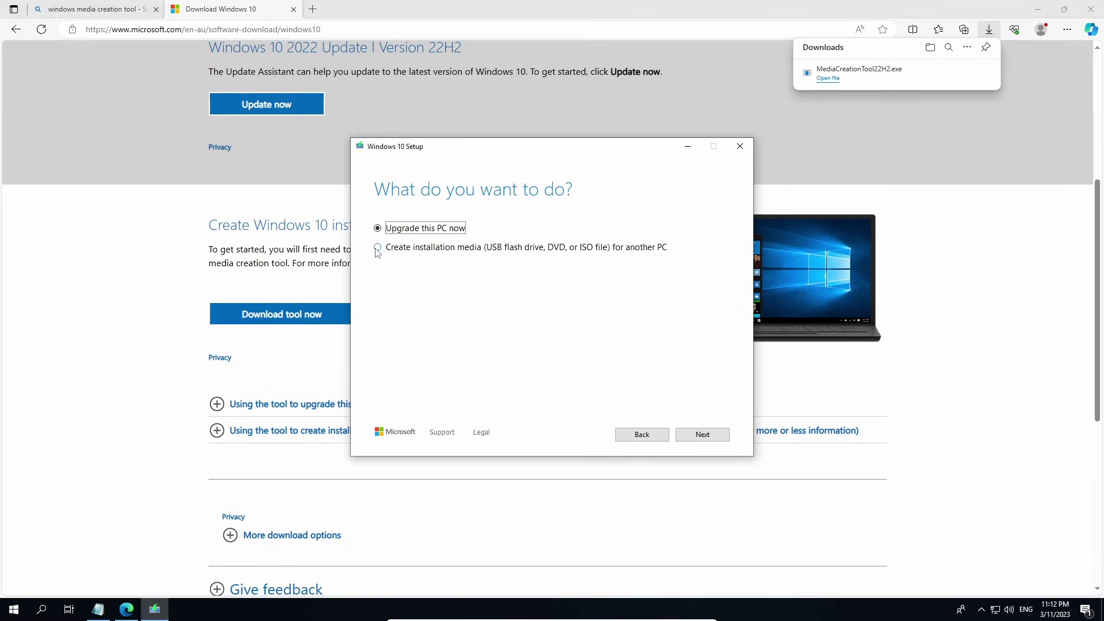
Choose to create installation media for another PC as an ISO file, keeping English (United States), Windows 10 and 64-bit (x64)
click(377, 248)
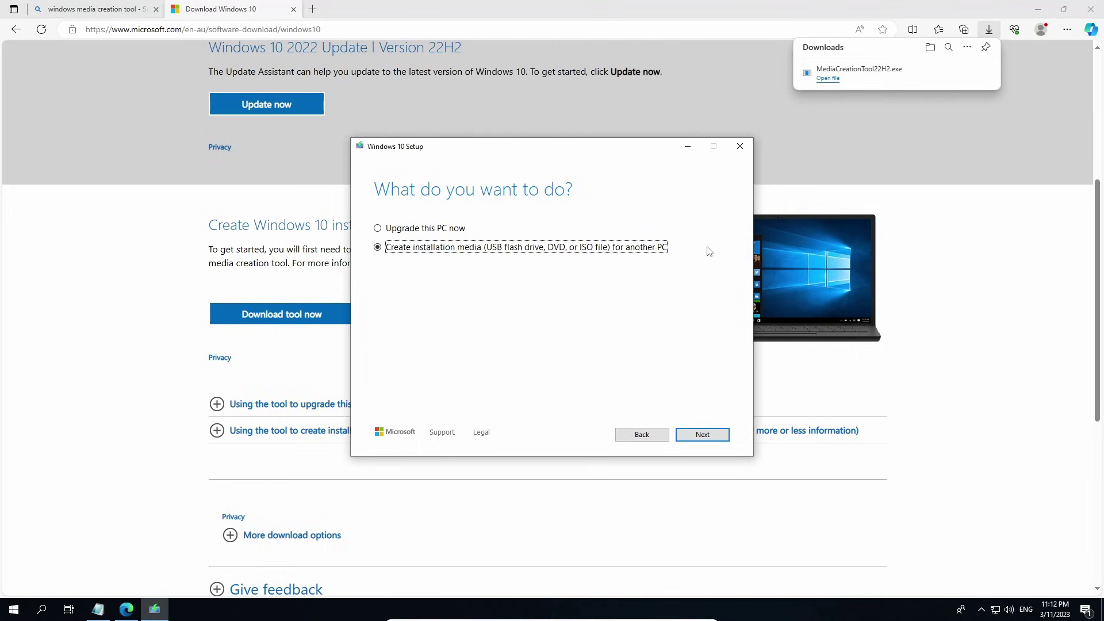
click(704, 434)
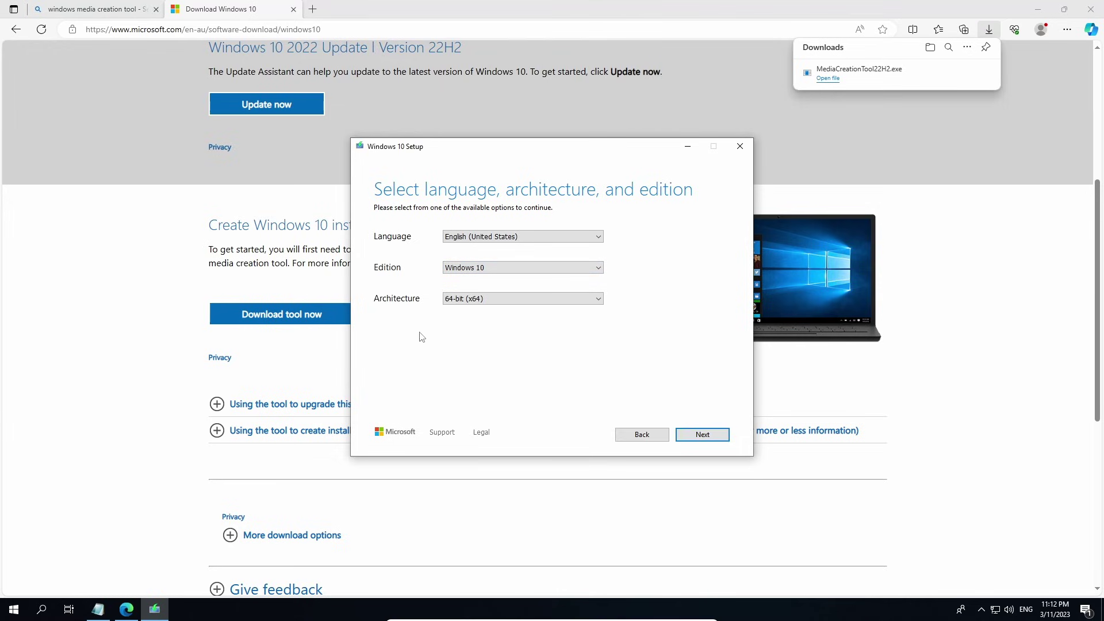
click(691, 435)
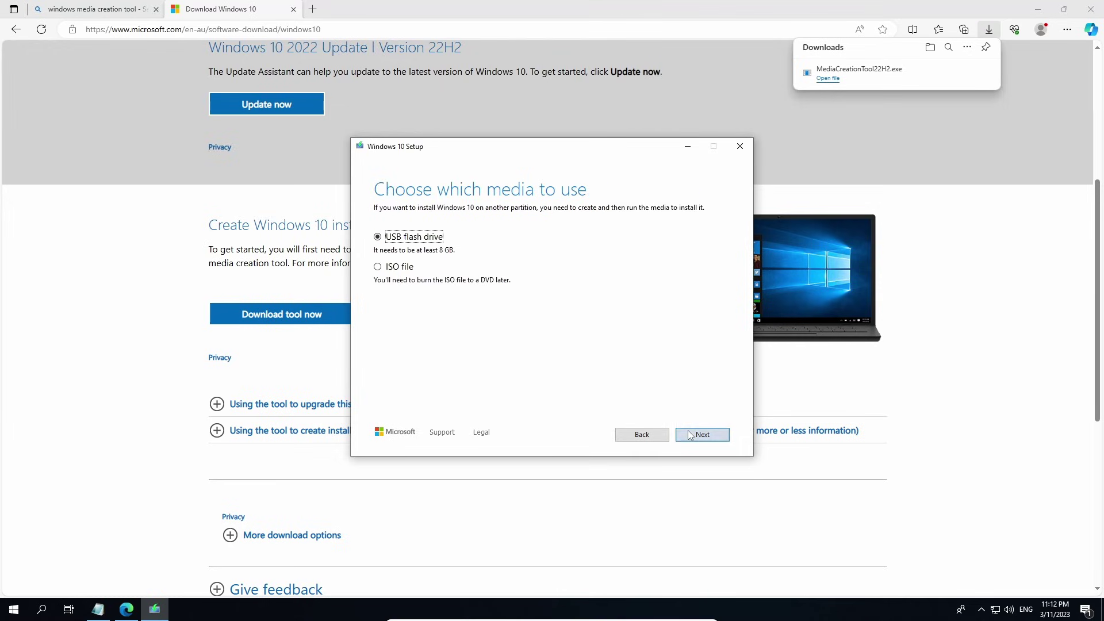
click(377, 268)
click(706, 436)
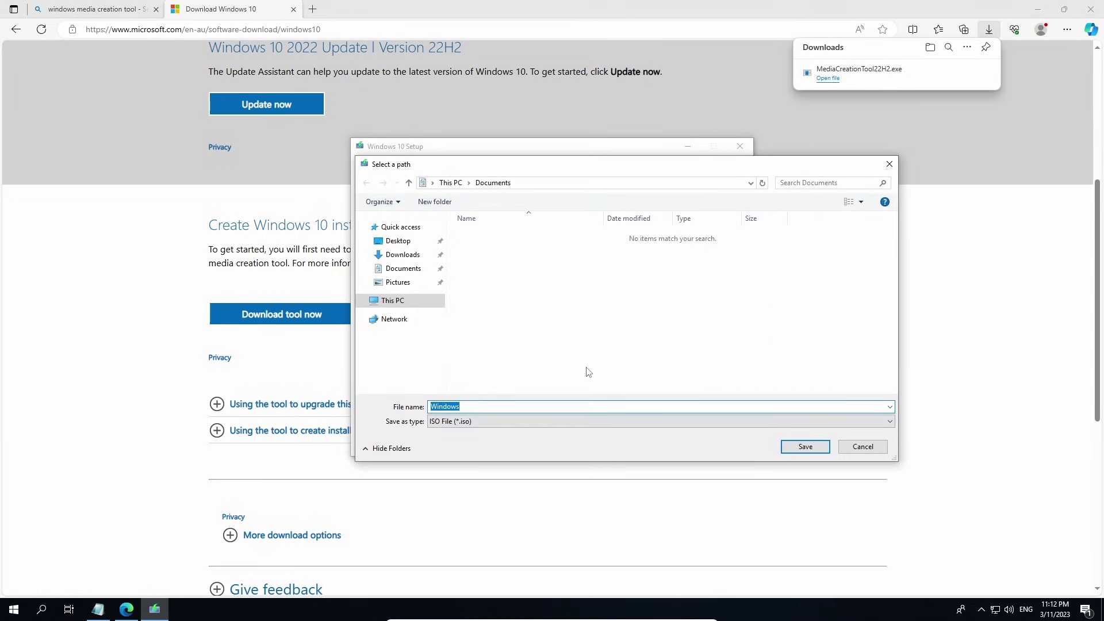
Save the ISO file in the Documents folder under the name Windows10 and start its download
key(BackSpace)
text(Windows10)
click(805, 446)
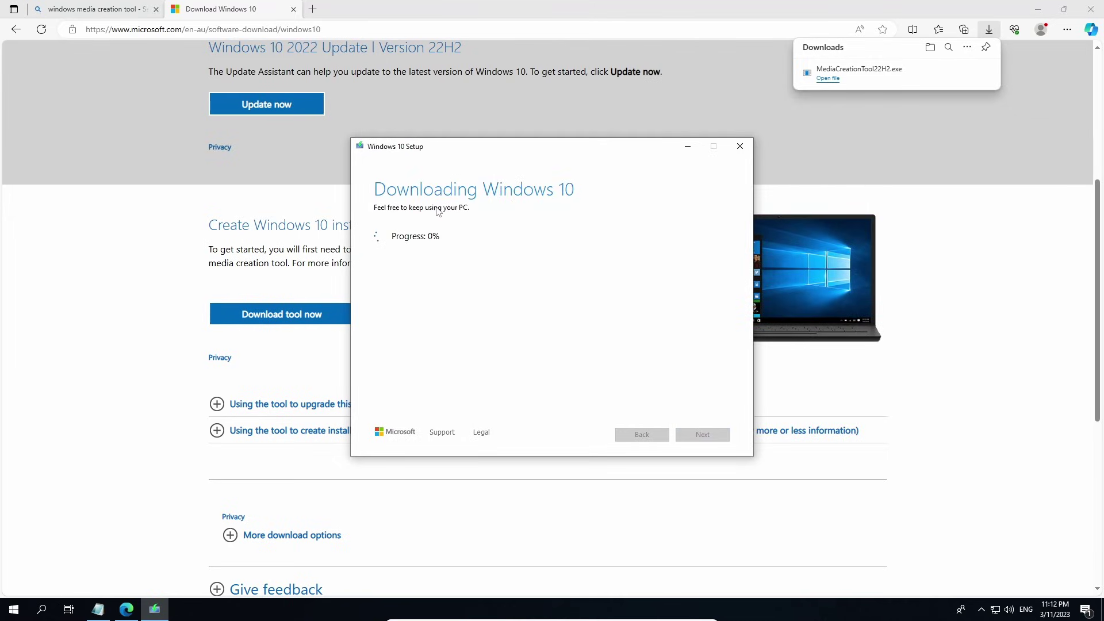
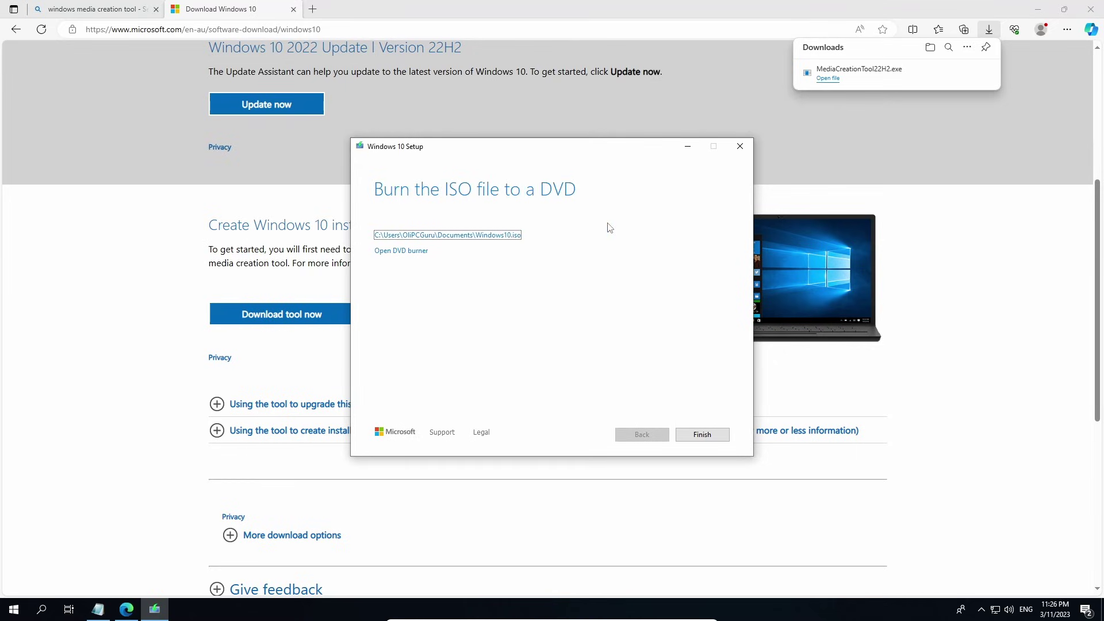
Finish the Windows 10 Setup wizard and close the Edge browser
click(713, 435)
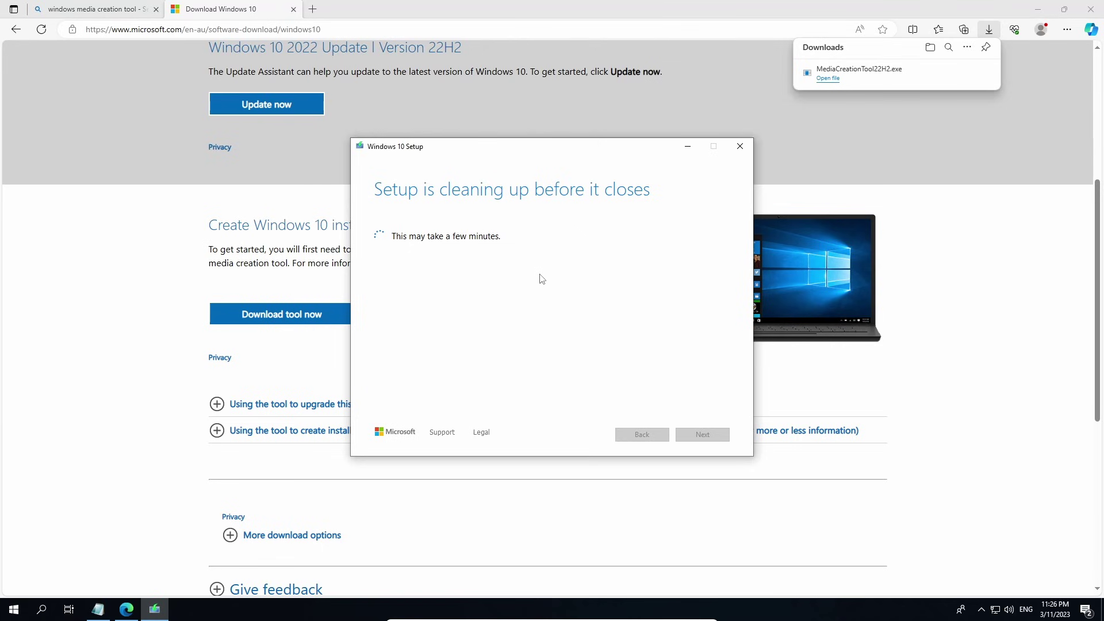
scroll(552, 278, up, 1)
scroll(580, 285, down, 3)
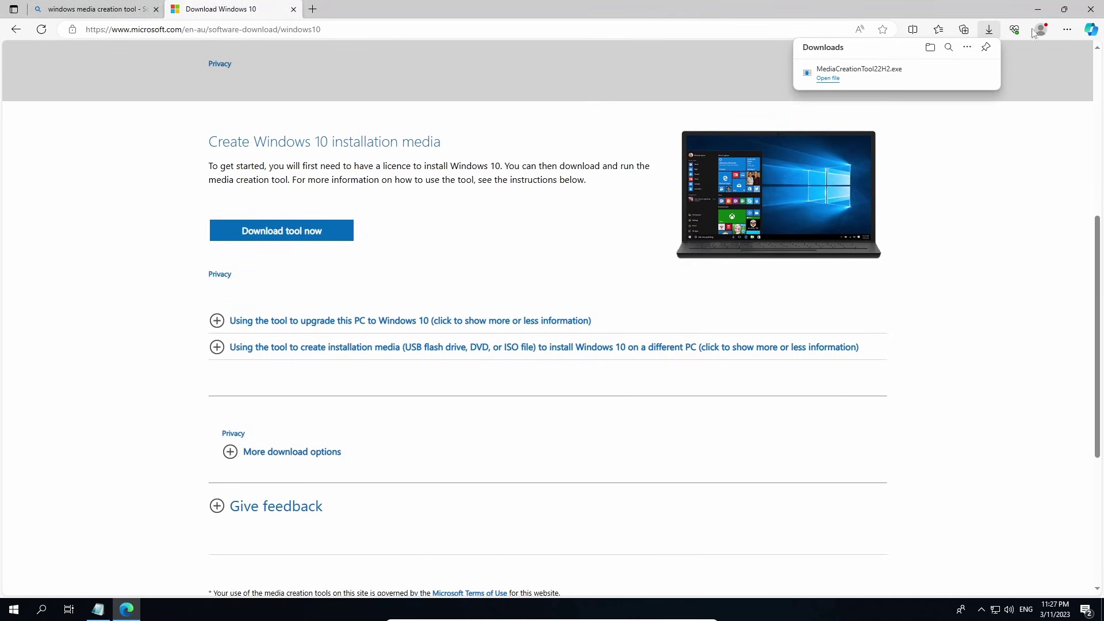
click(1089, 8)
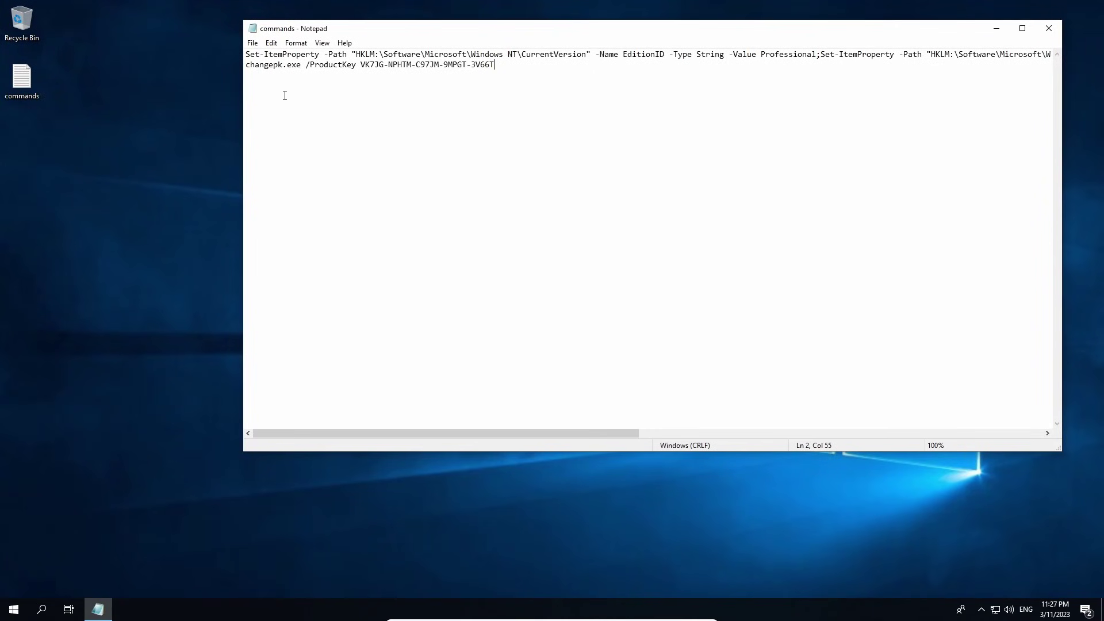
Copy the entire first line of Set-ItemProperty commands from the commands file in Notepad
drag(245, 54, 1099, 51)
key(ctrl+a)
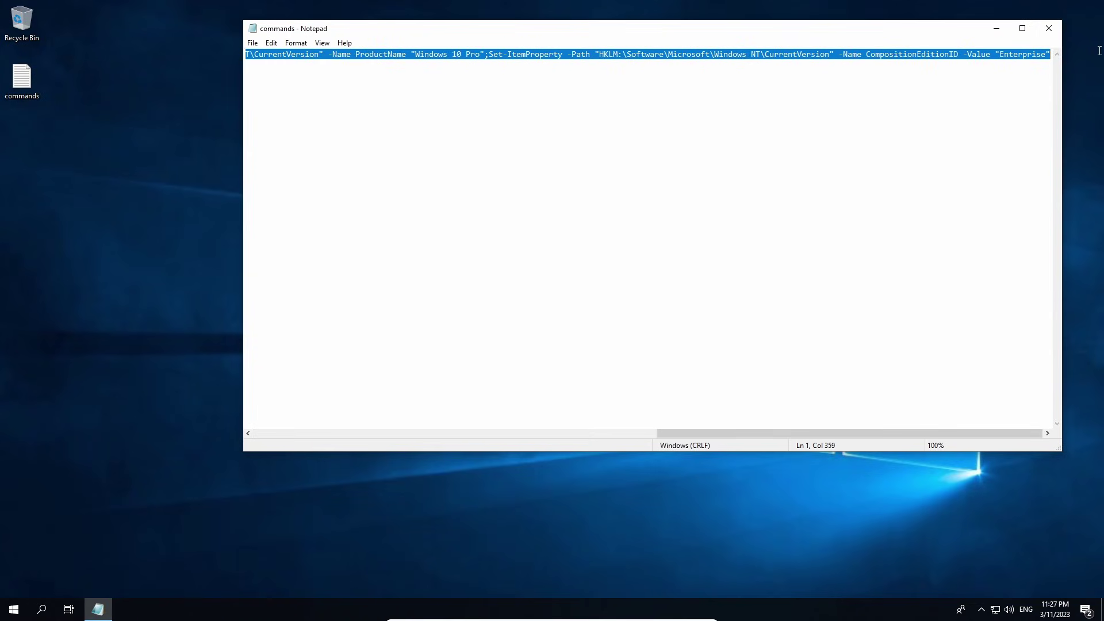
right_click(738, 54)
click(774, 92)
drag(738, 433, 255, 446)
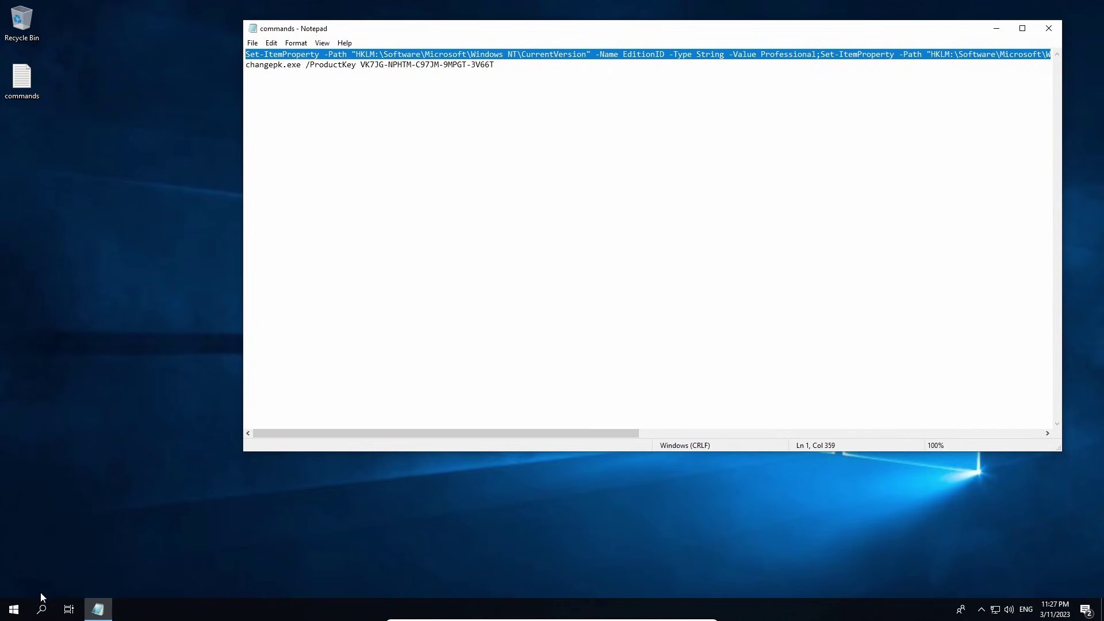
Find Windows PowerShell and run it as administrator, allowing it to make changes to the device
click(40, 615)
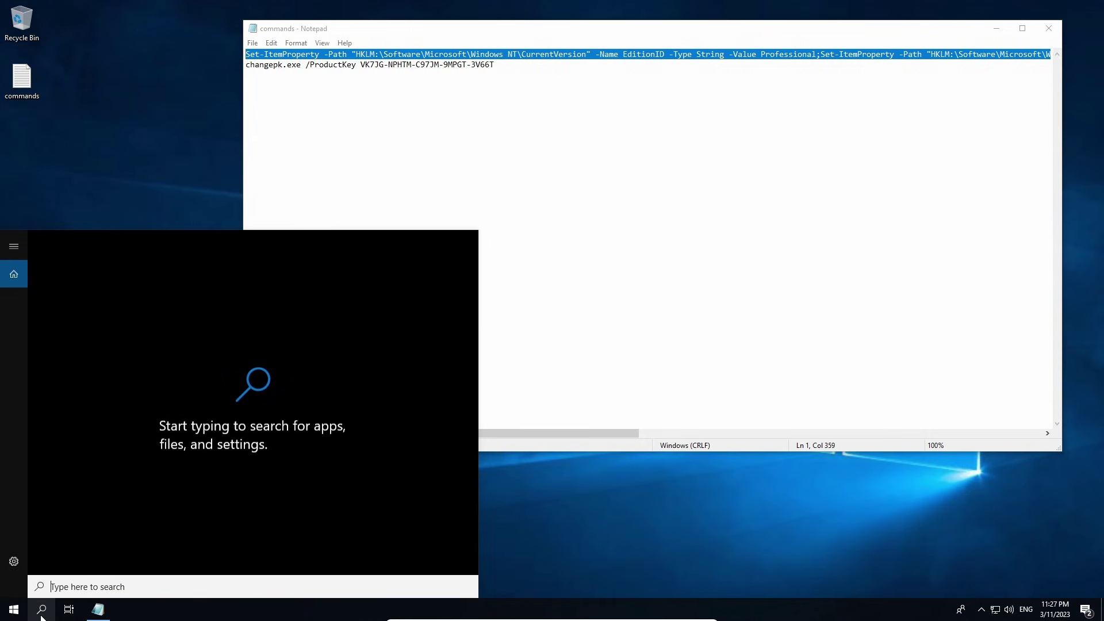
text(pow)
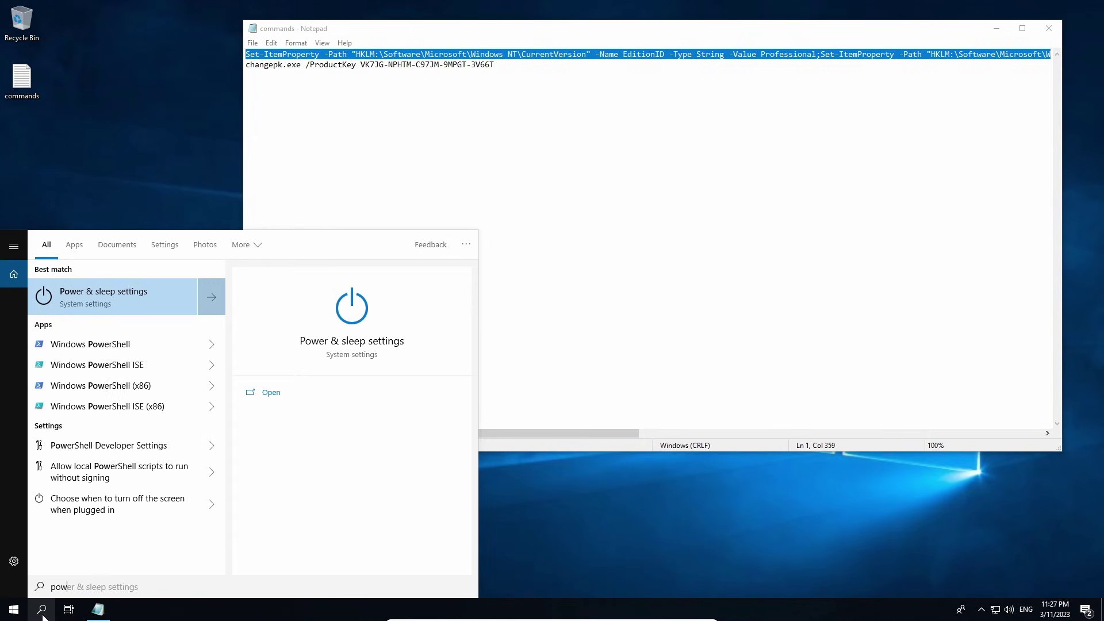
text(ershell)
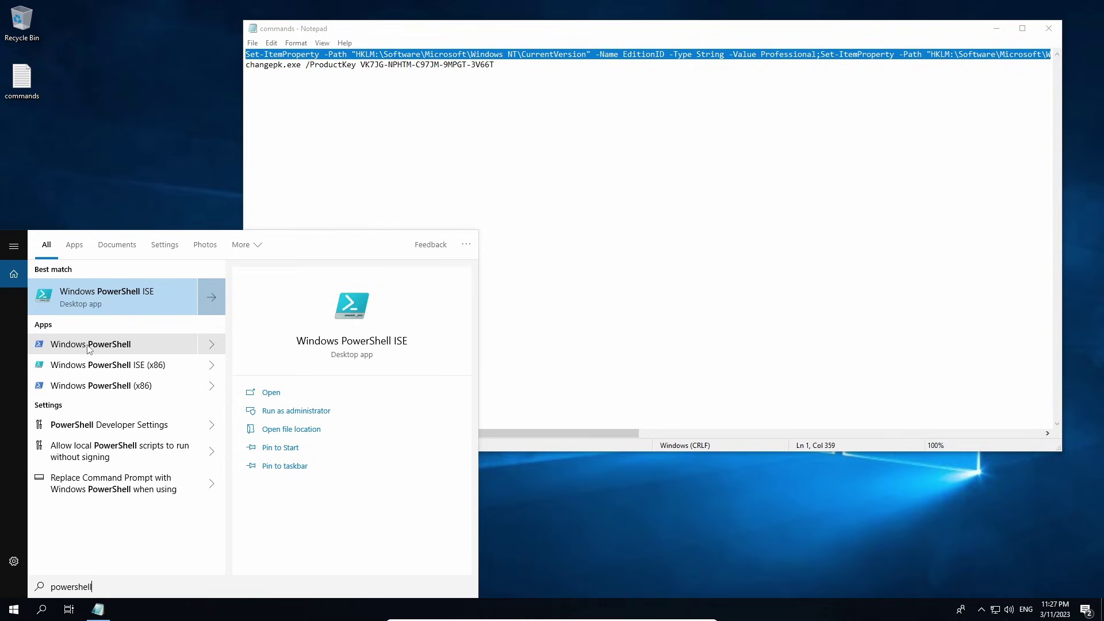
right_click(110, 345)
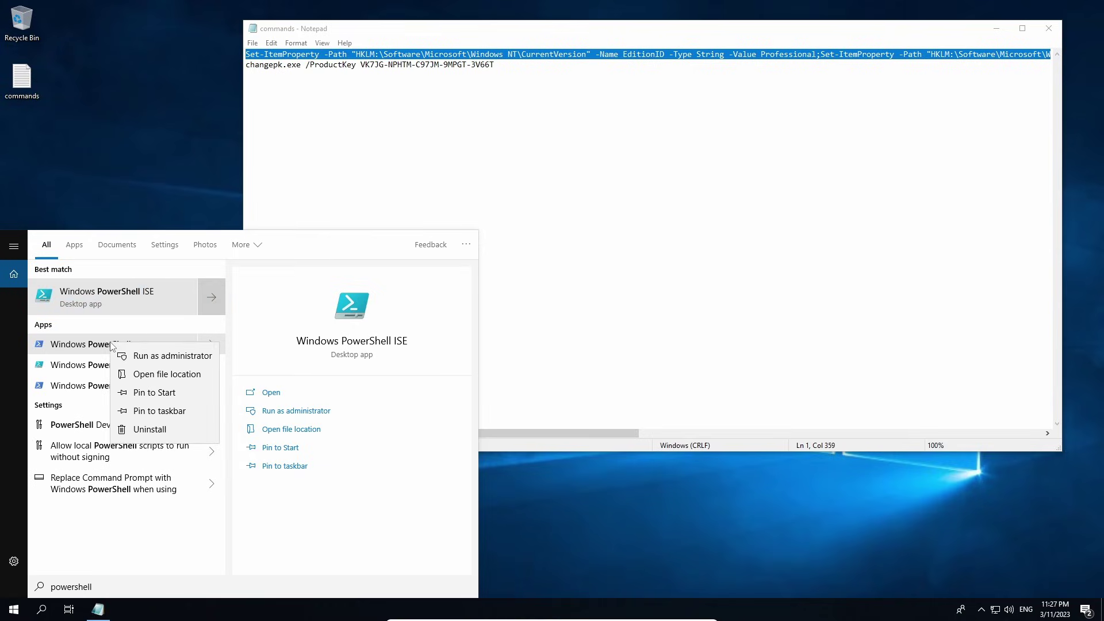
click(139, 358)
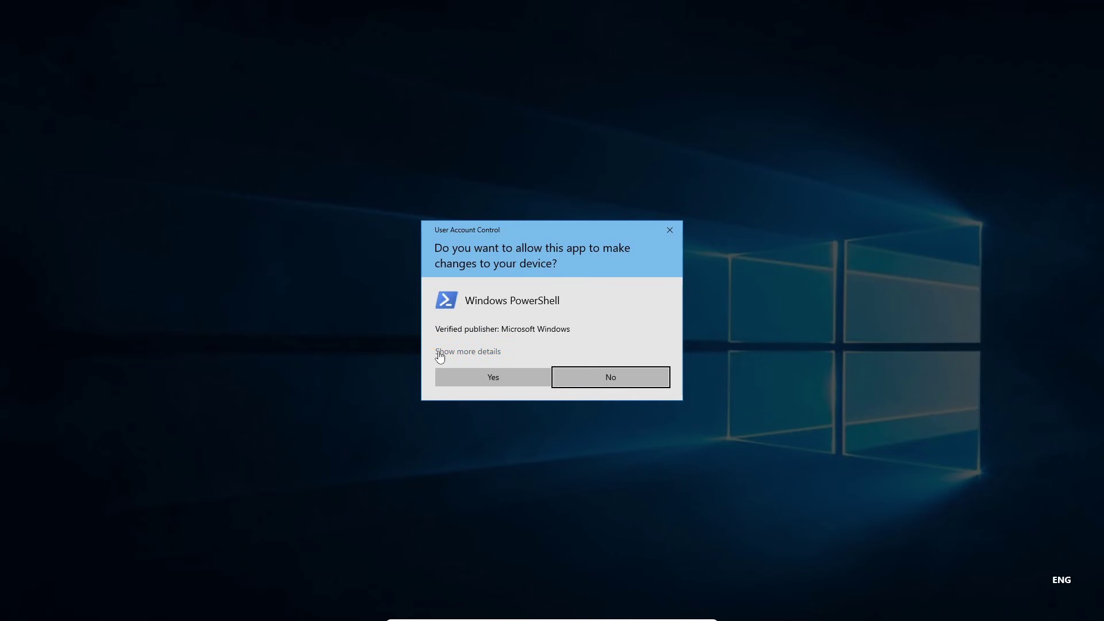
click(478, 380)
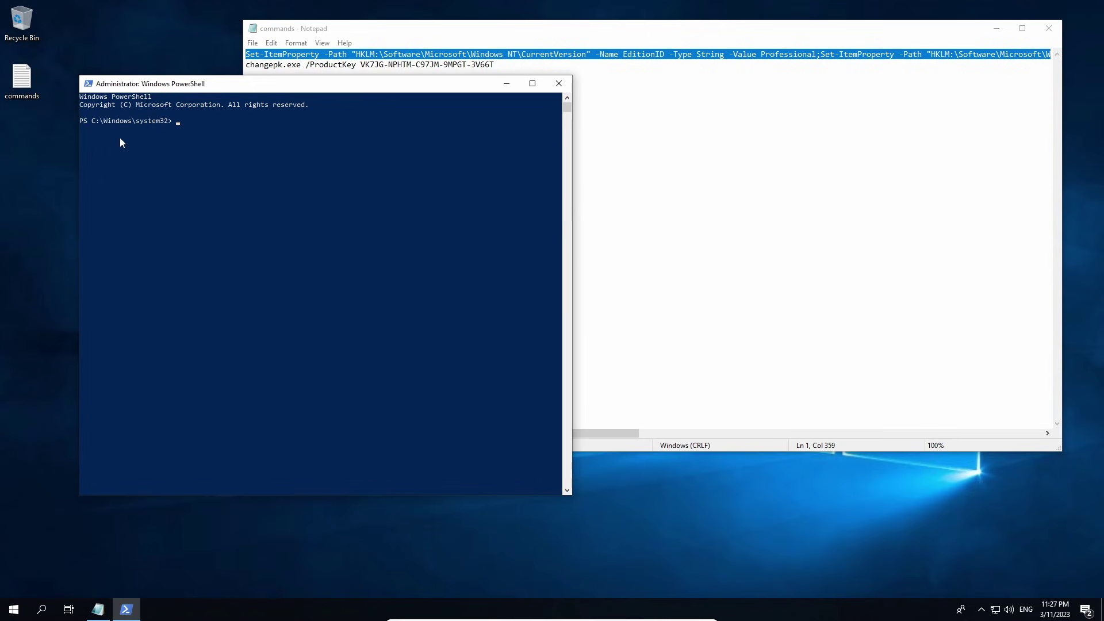
Run the copied Set-ItemProperty commands in the administrator PowerShell session, then close PowerShell
right_click(181, 125)
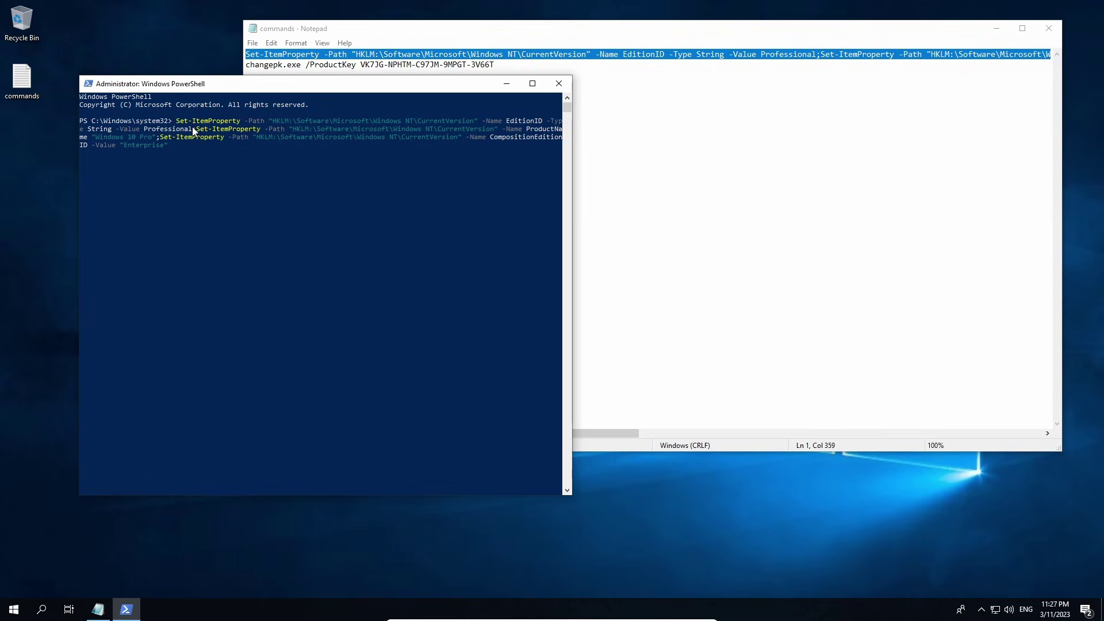
key(Return)
click(558, 84)
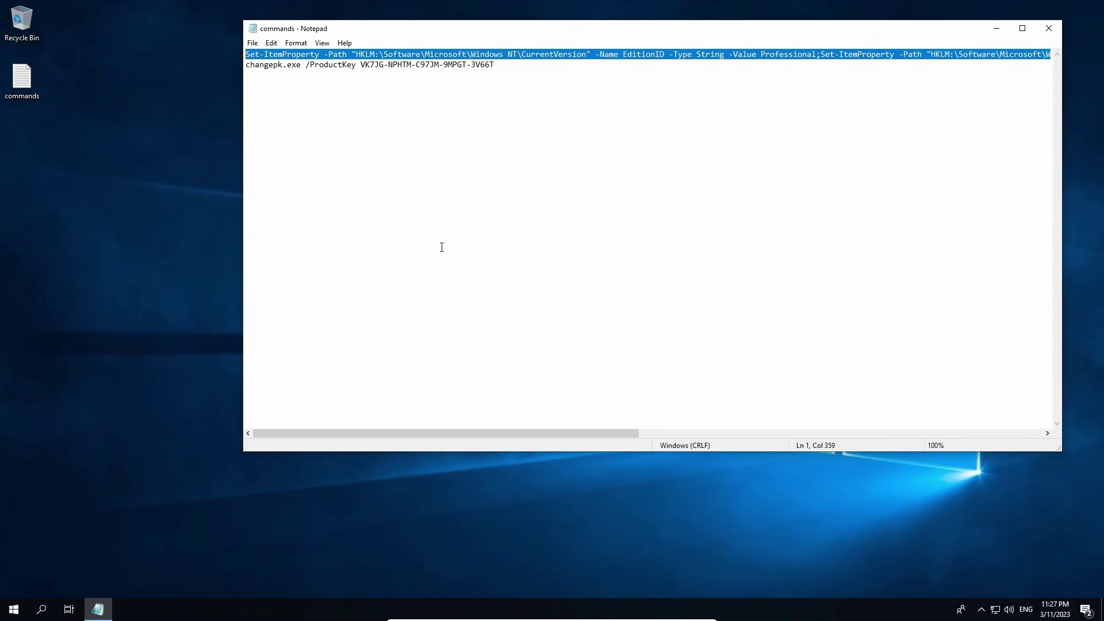
Open File Explorer and mount the Windows10 ISO from the recent files
click(20, 615)
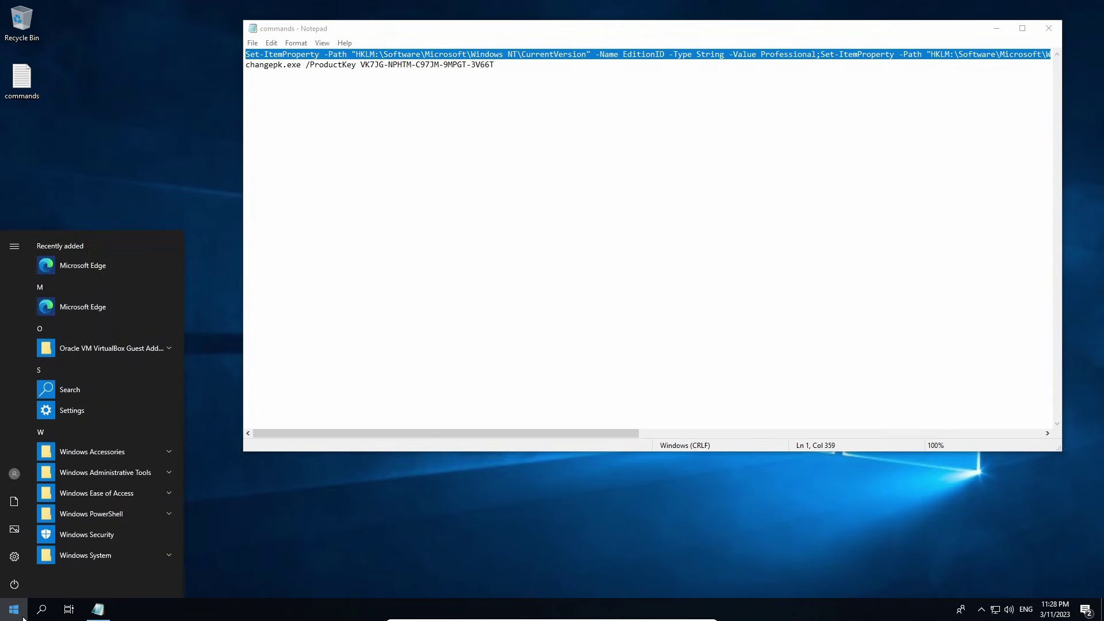
click(42, 608)
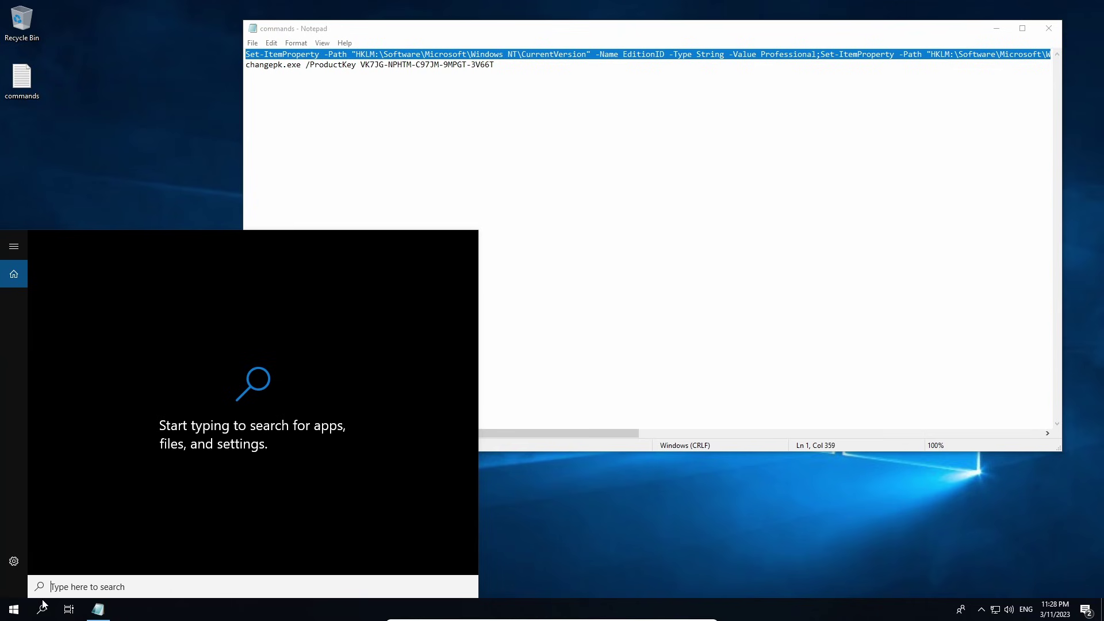
text(file)
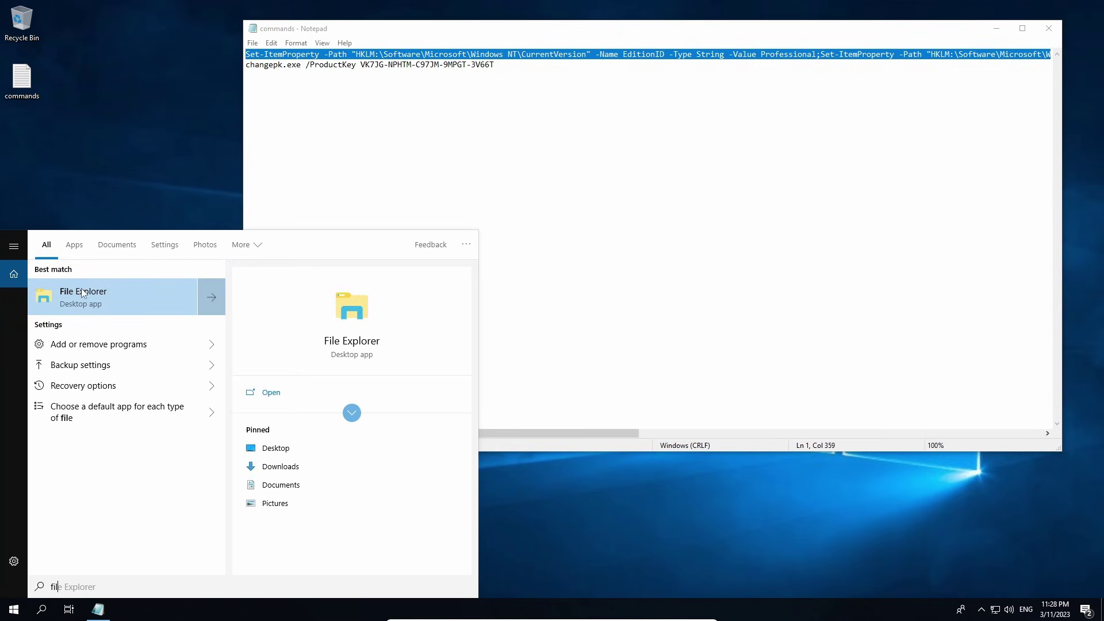
click(81, 293)
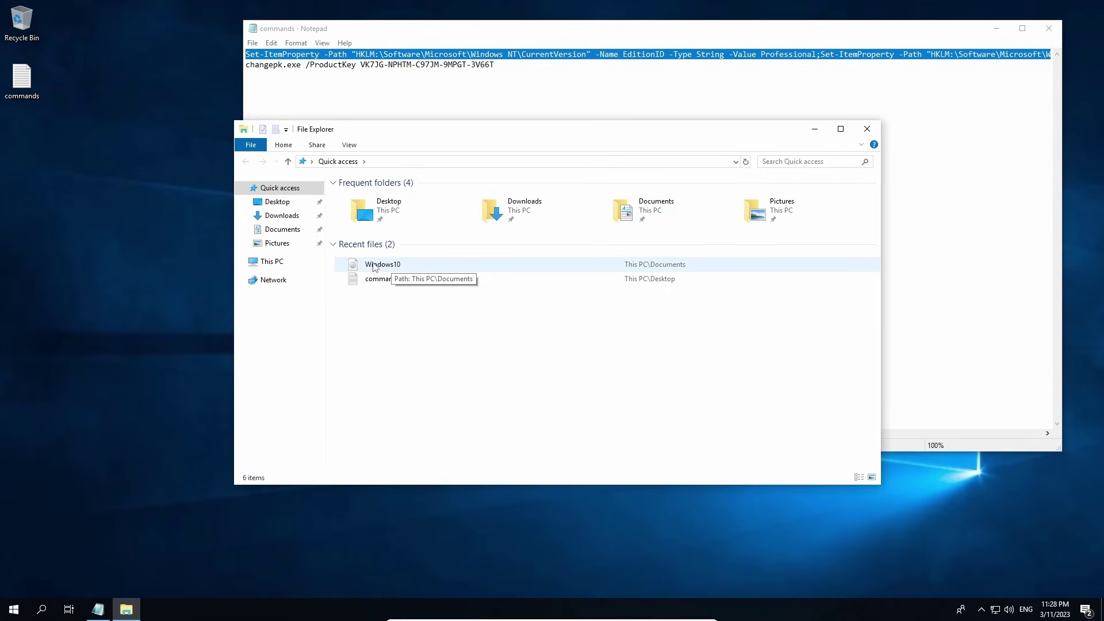
click(391, 268)
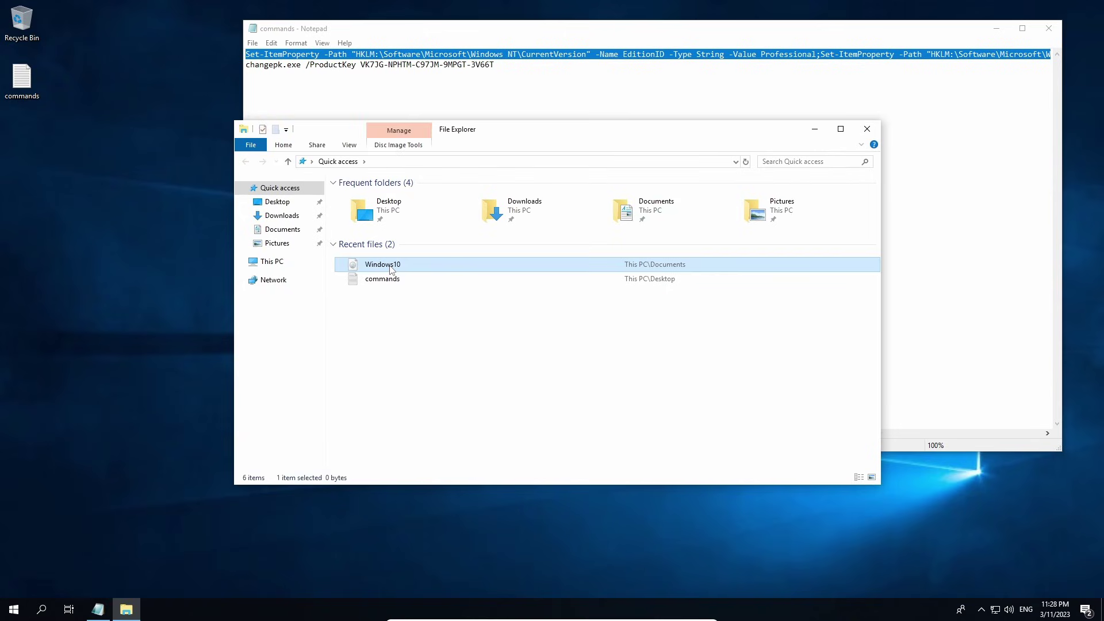
double_click(391, 268)
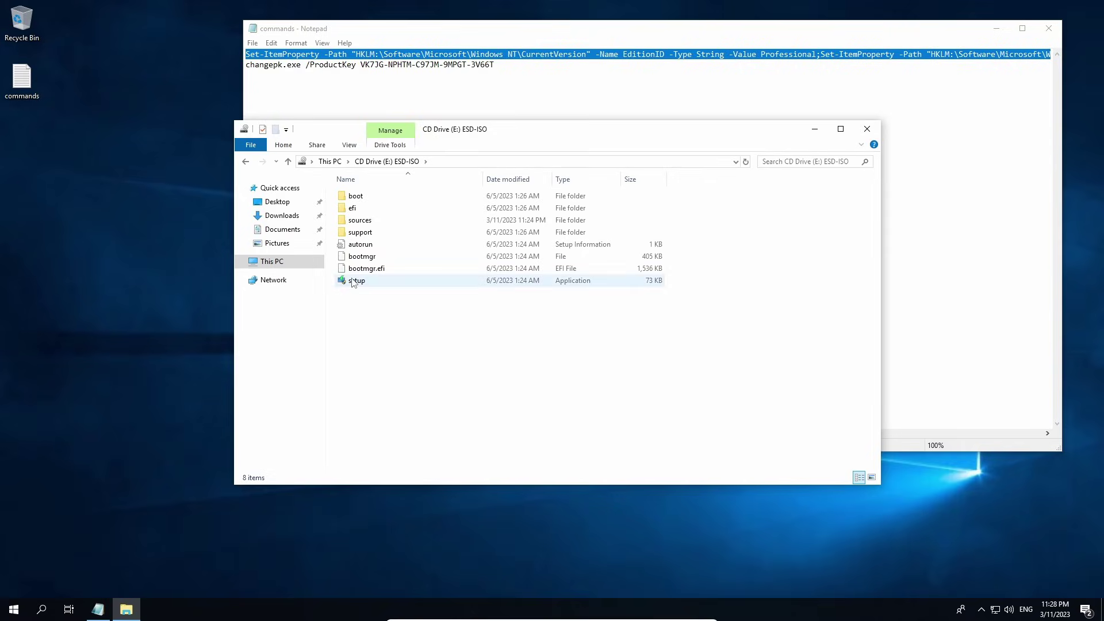
Run setup from the mounted ISO, accept the license terms and install Windows 10 Pro, keeping personal files and apps
double_click(357, 280)
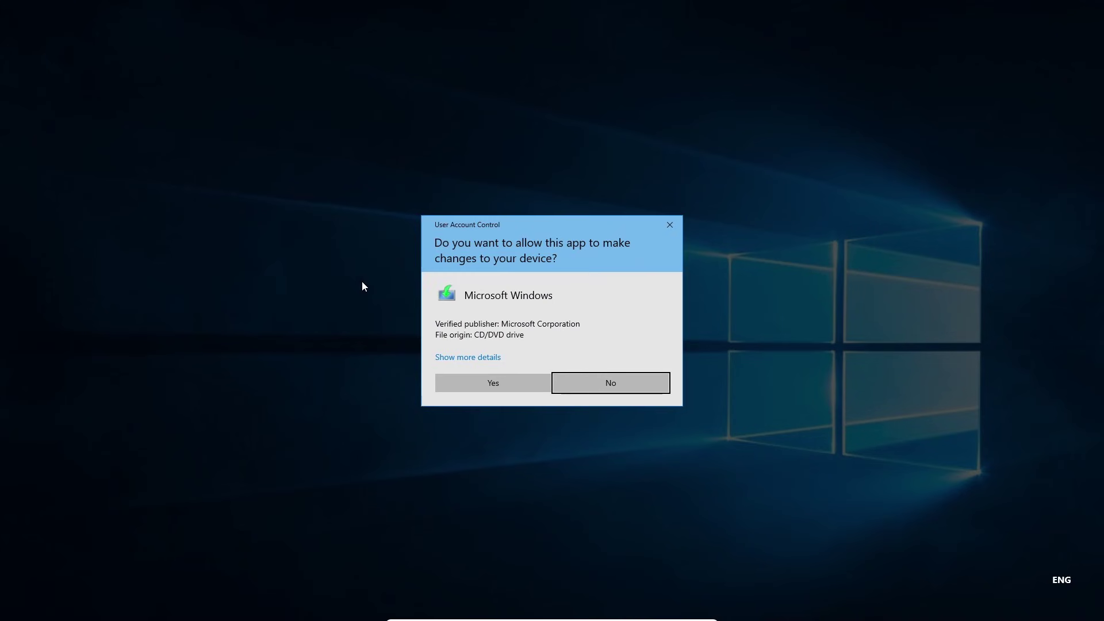
click(488, 382)
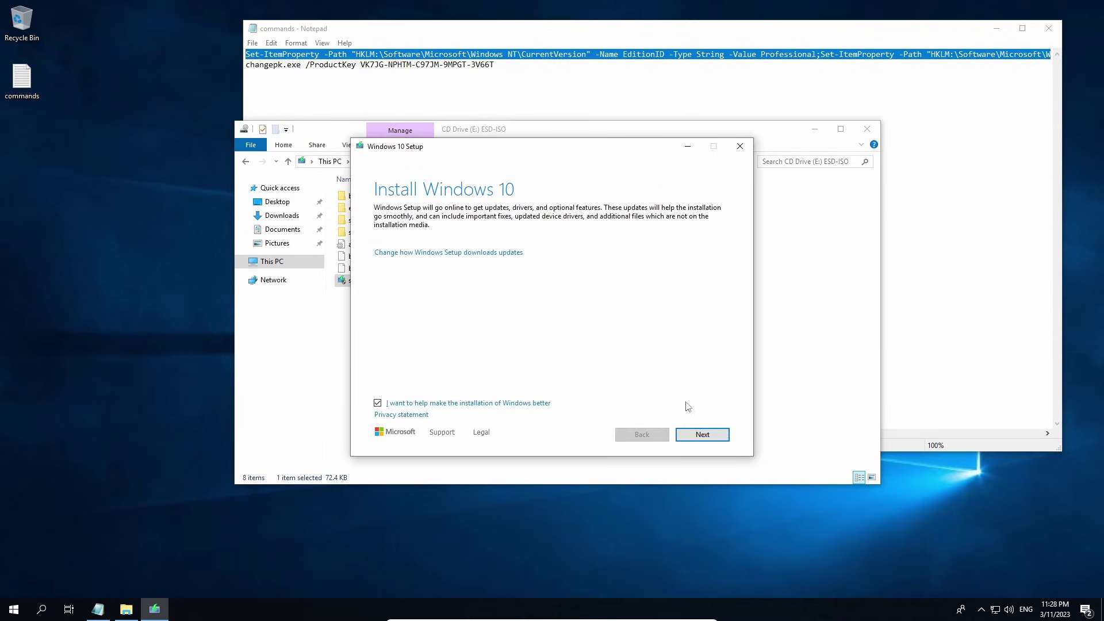
click(705, 435)
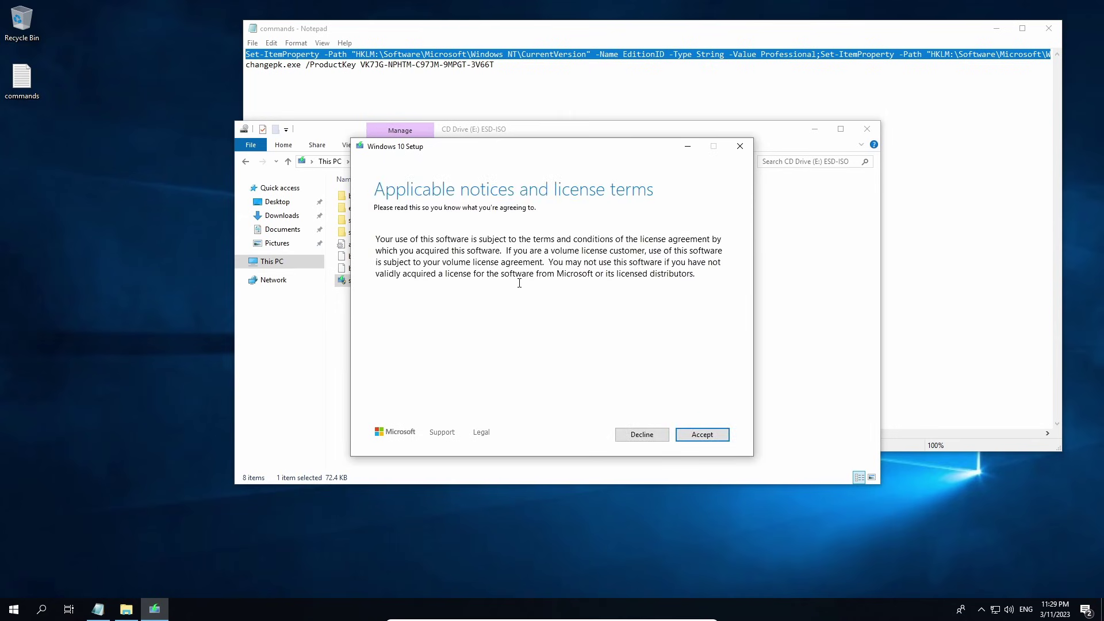
click(703, 435)
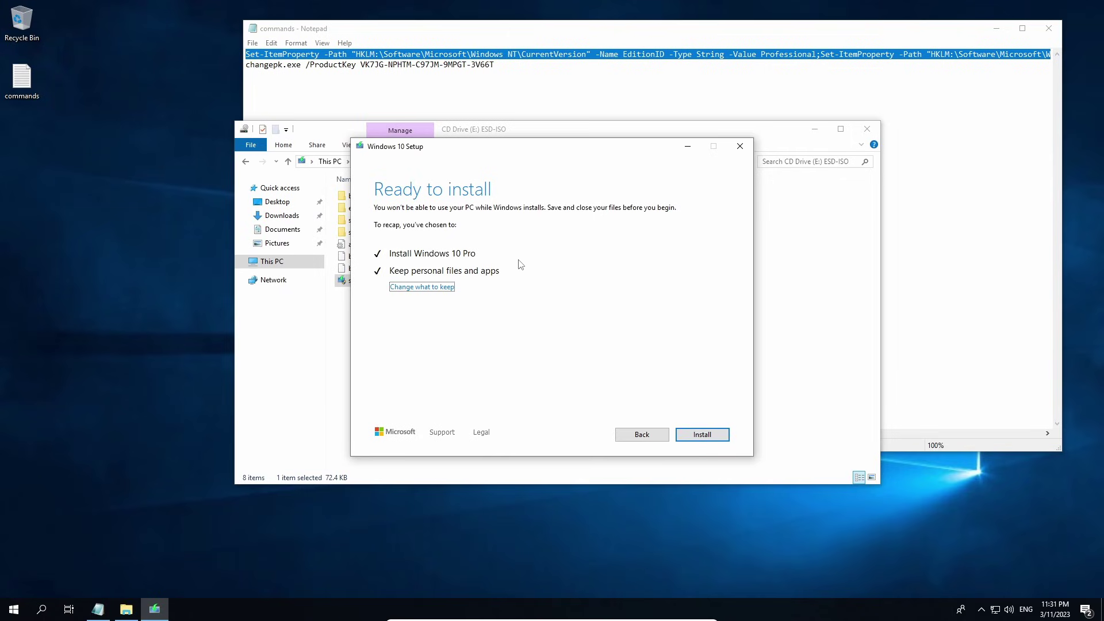
click(700, 435)
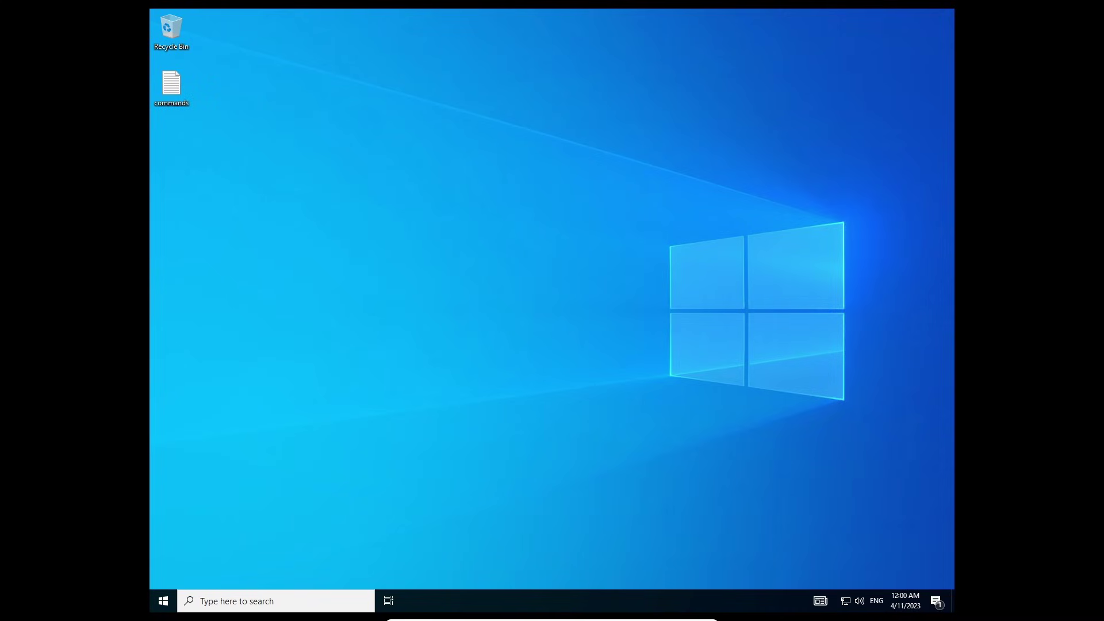
Open the About your PC settings page to check the installed Windows edition
click(250, 599)
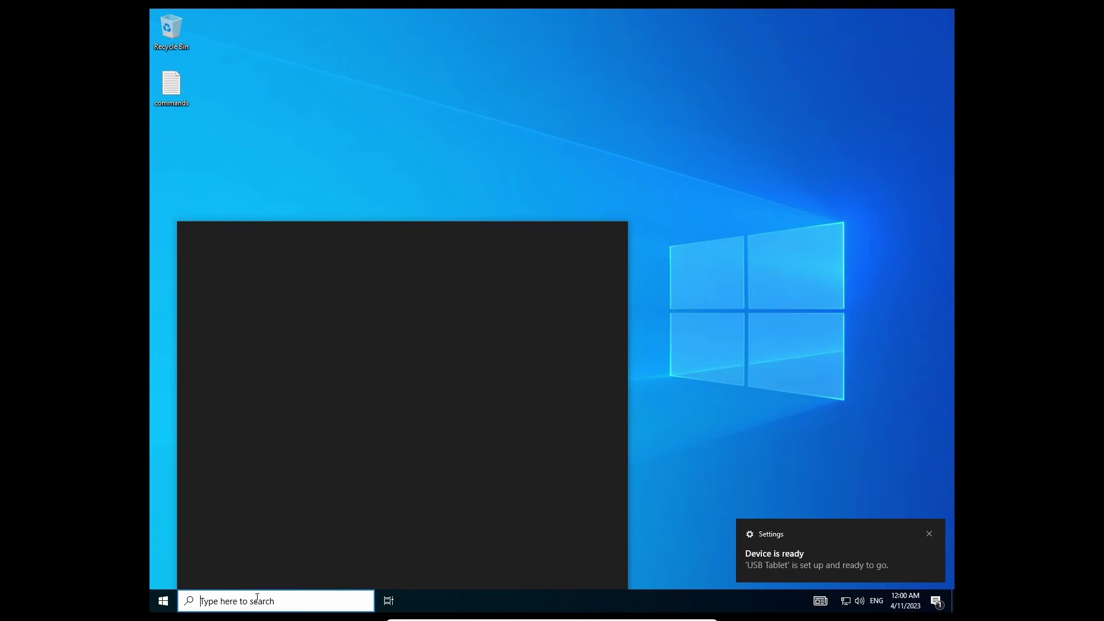
text(abo)
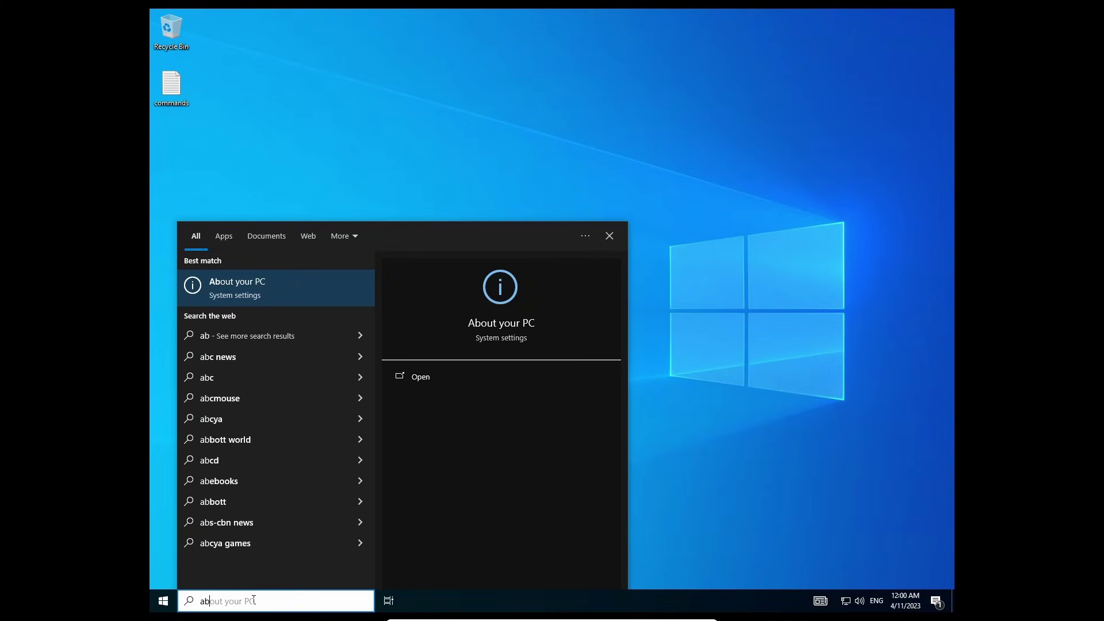
click(253, 291)
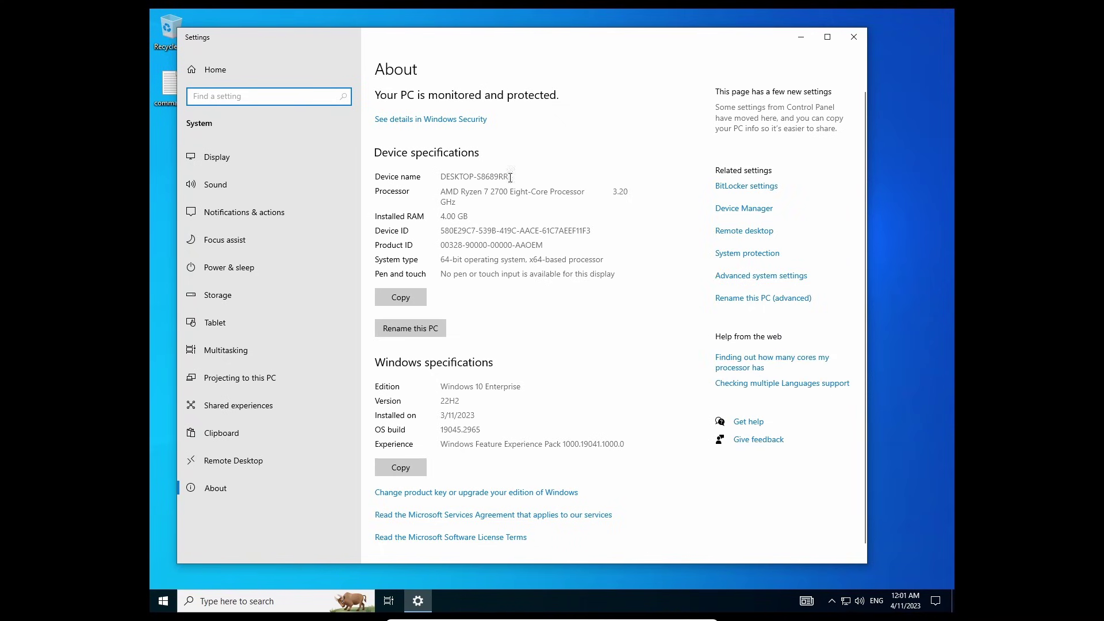
drag(469, 39, 573, 35)
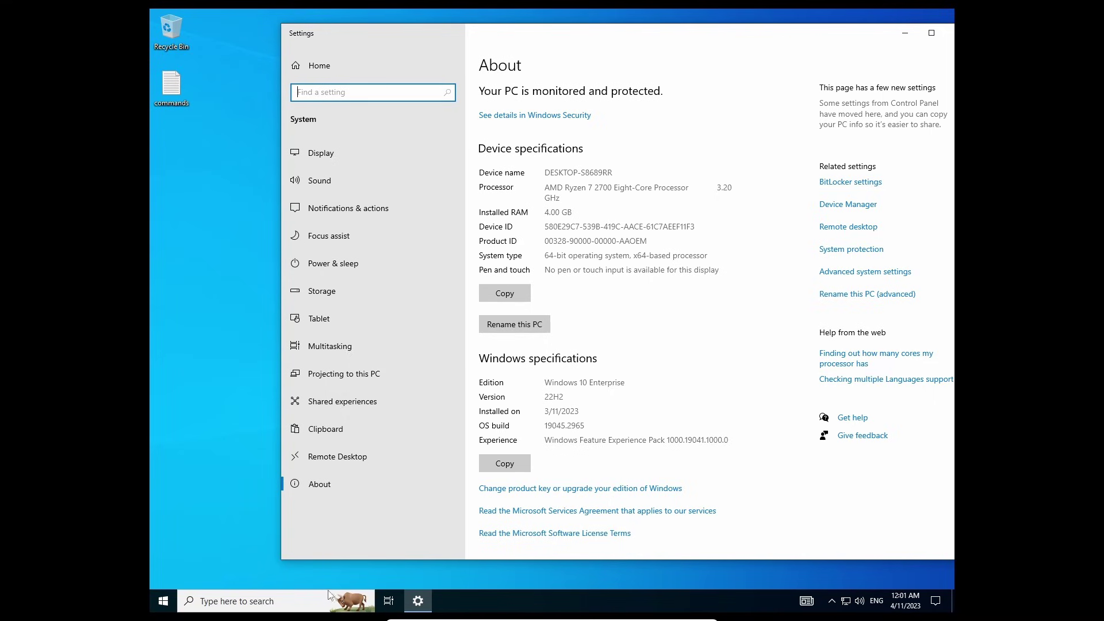
Search for Command Prompt and open it
click(309, 606)
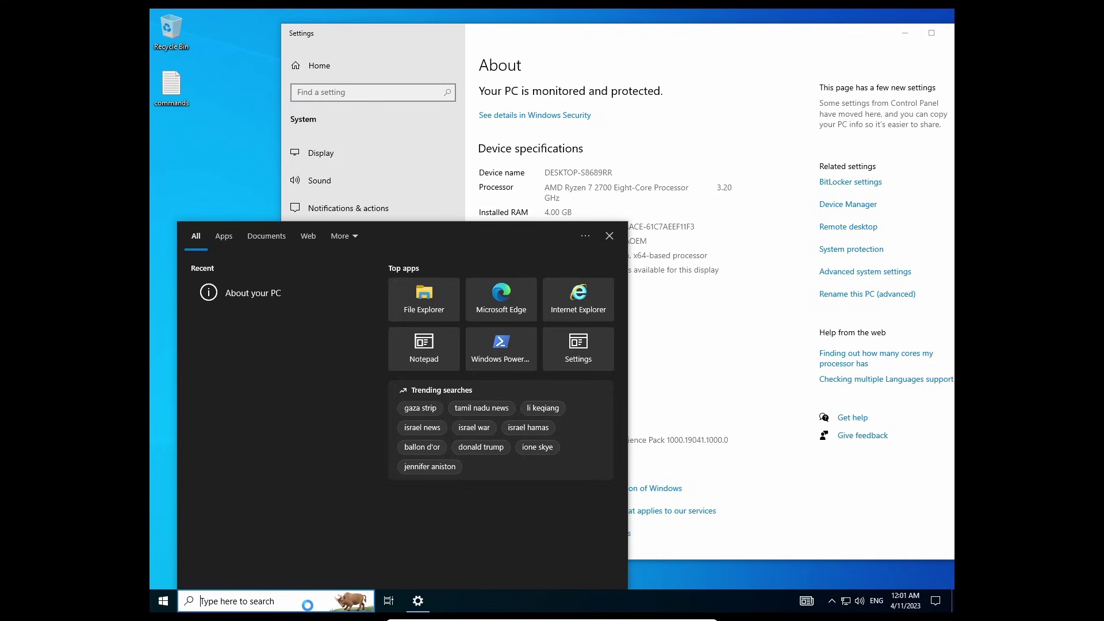
text(command)
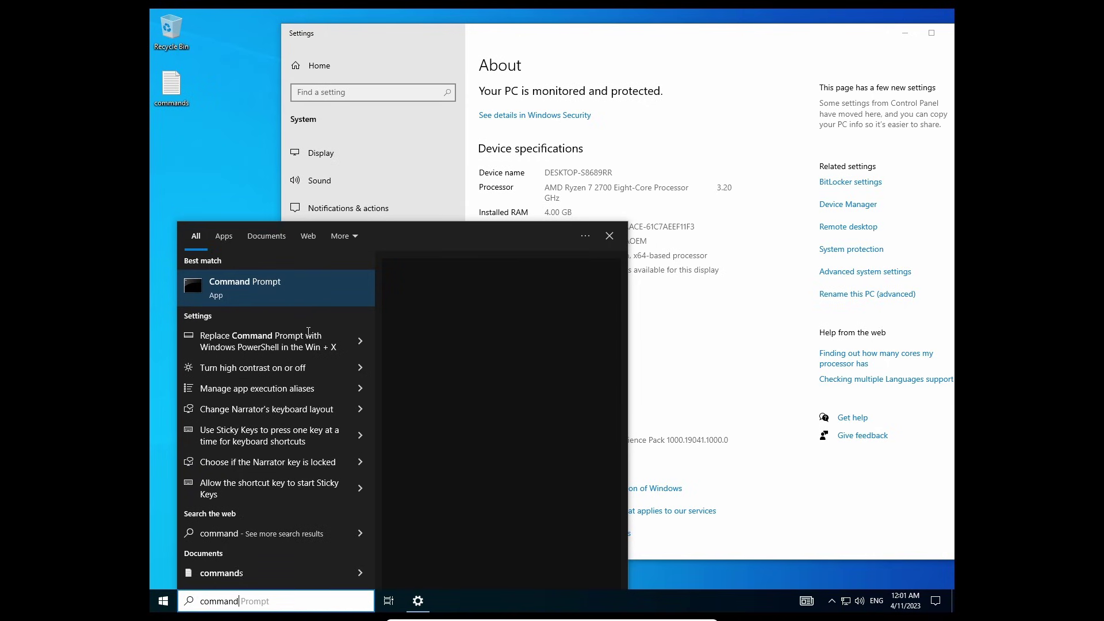
click(293, 291)
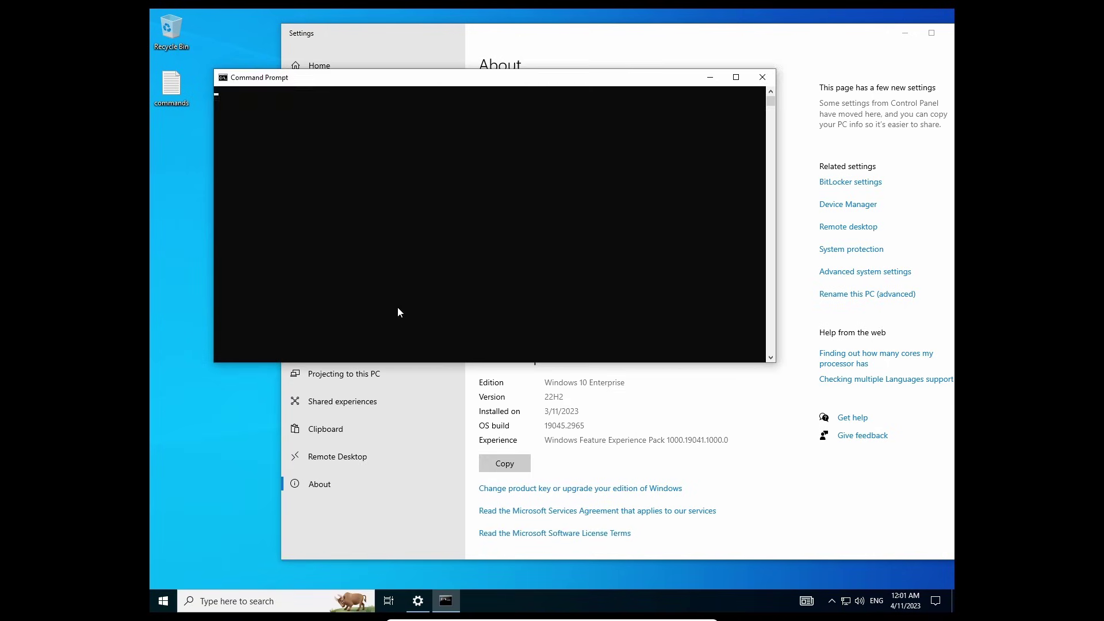
Open the commands file from the desktop and copy its changepk.exe line with the product key
double_click(171, 86)
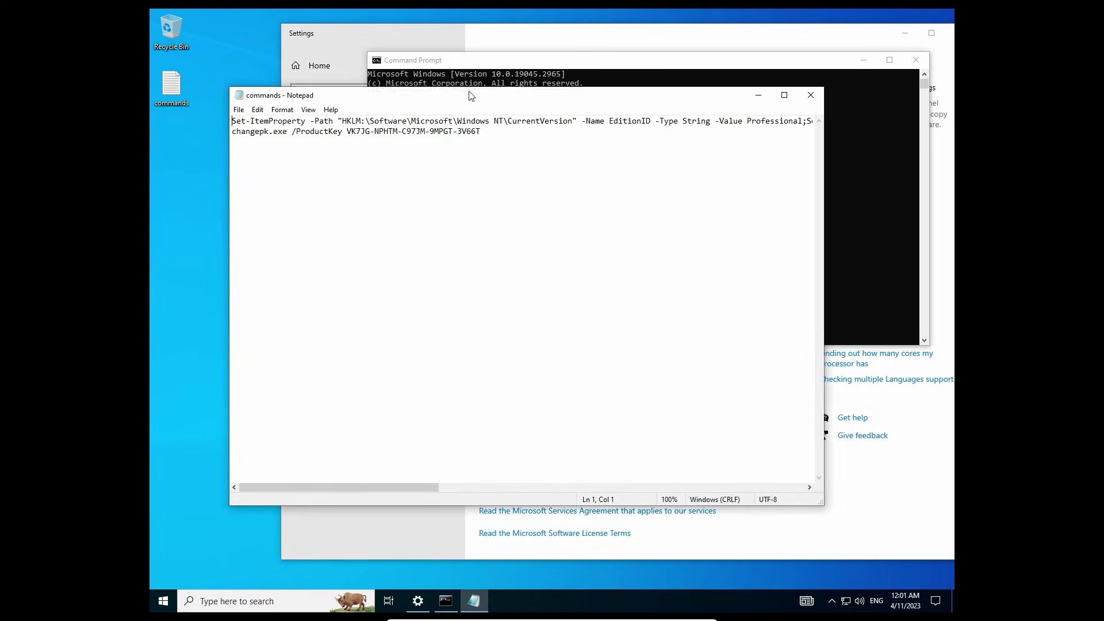
drag(465, 96, 272, 271)
right_click(286, 279)
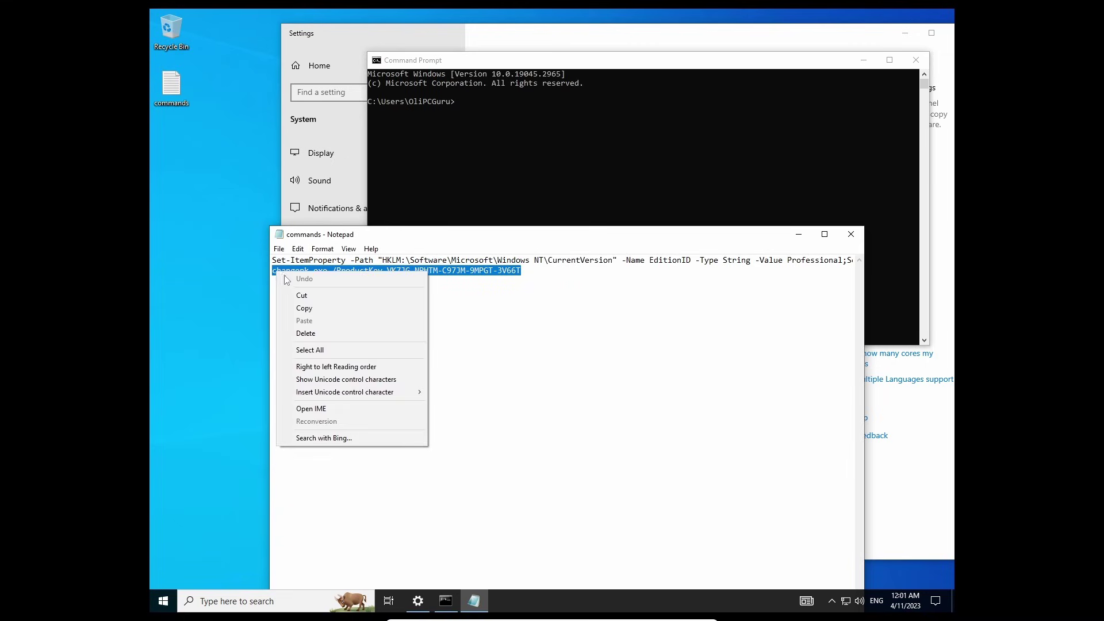
click(300, 308)
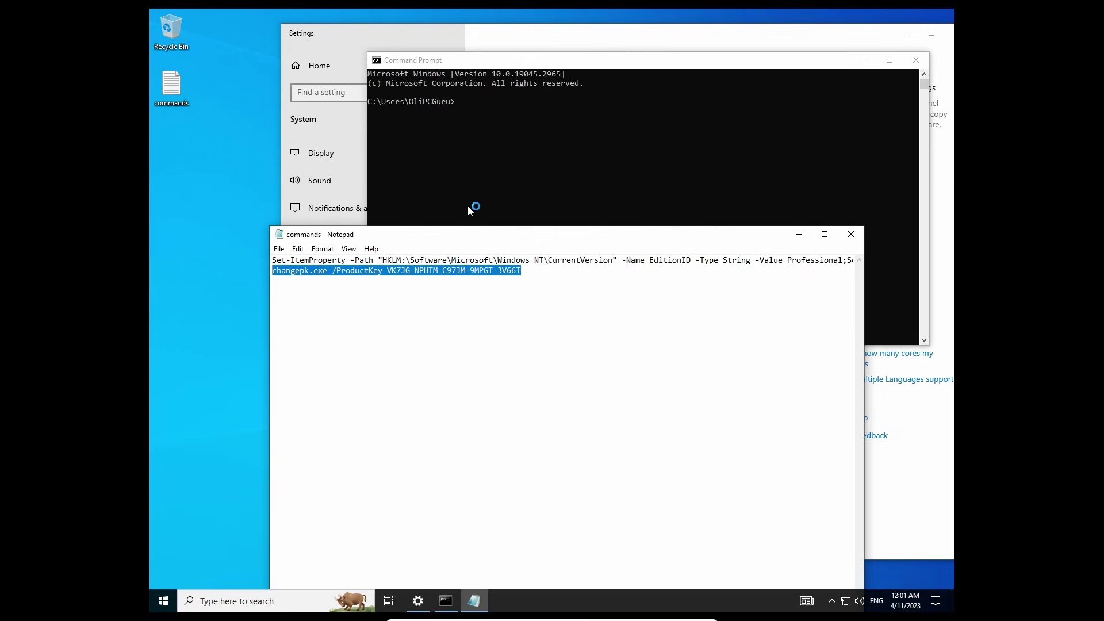
Paste and run changepk.exe /ProductKey with the product key in Command Prompt, allowing Windows Activation to make changes
click(474, 105)
key(ctrl+v)
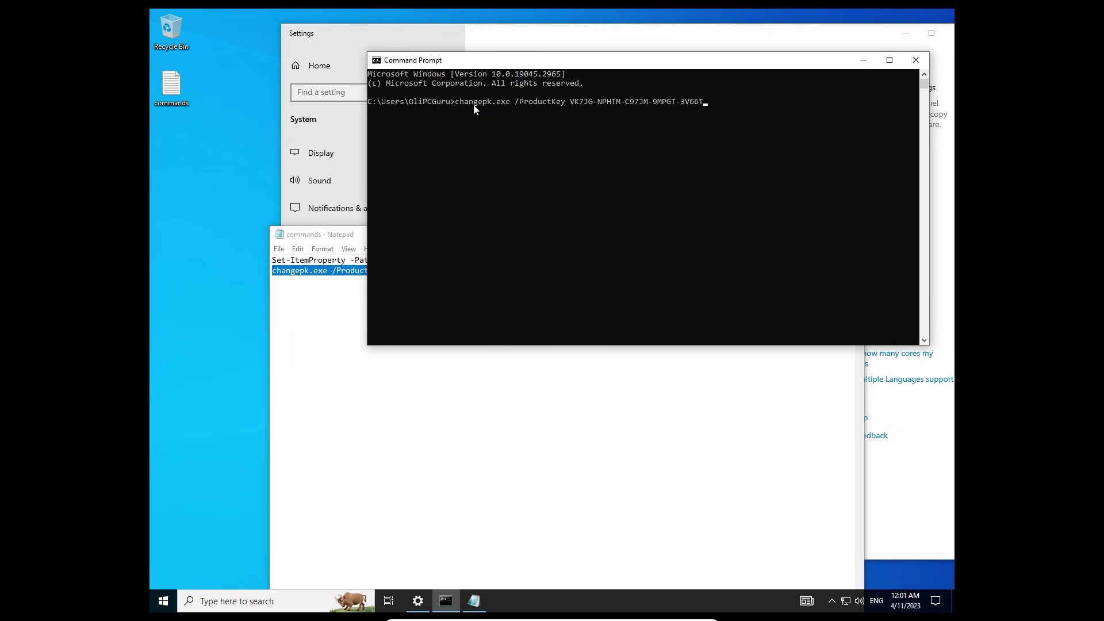
key(Return)
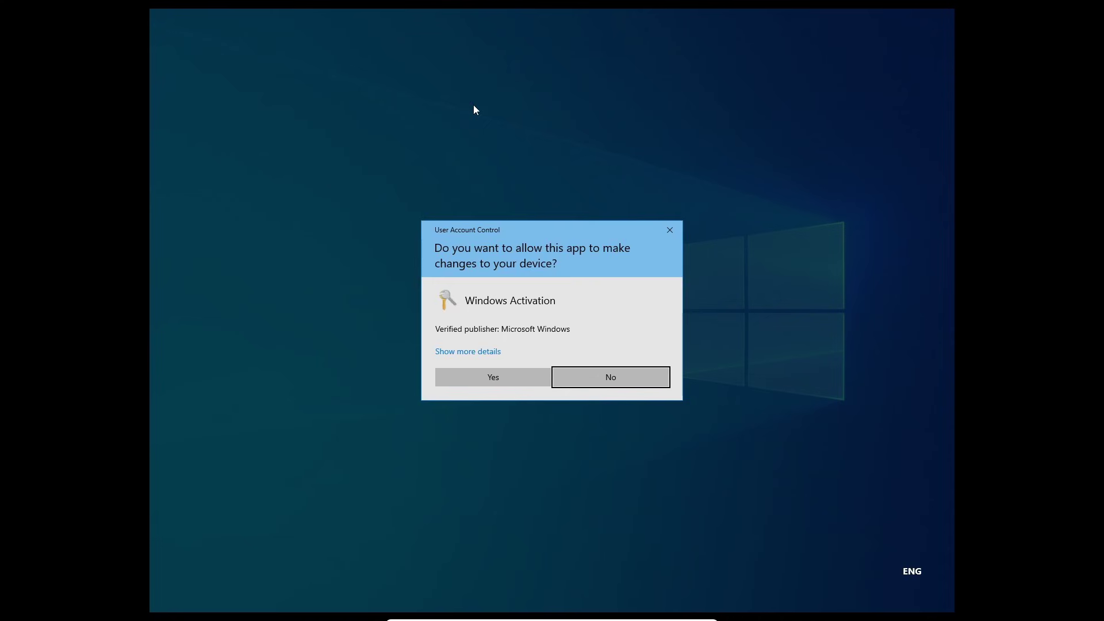
click(500, 378)
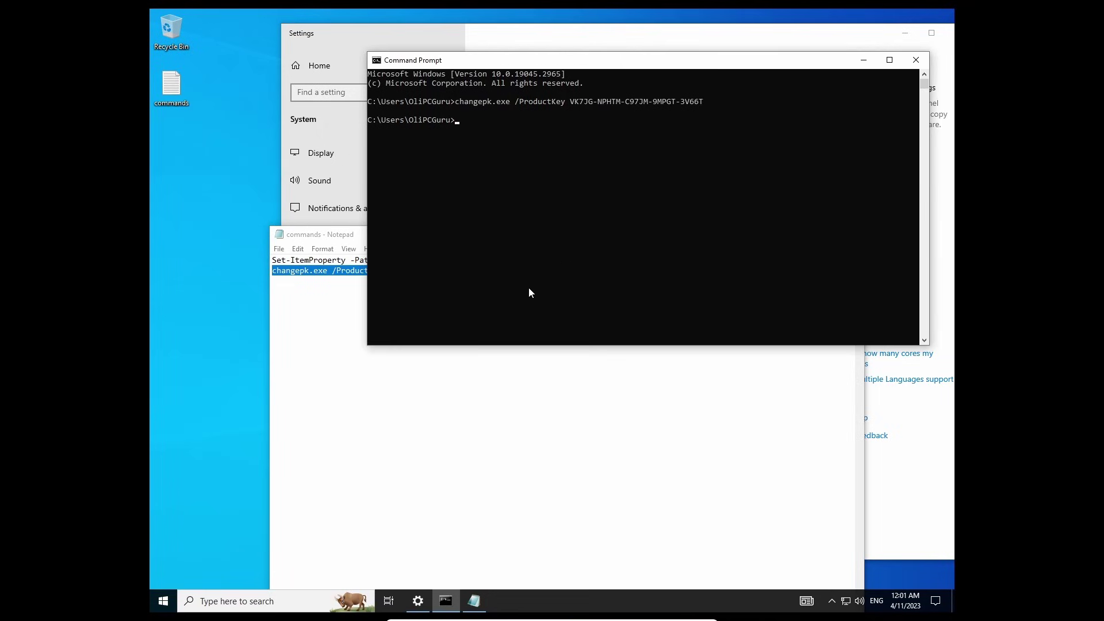
Restart the computer to apply the product key change
click(163, 601)
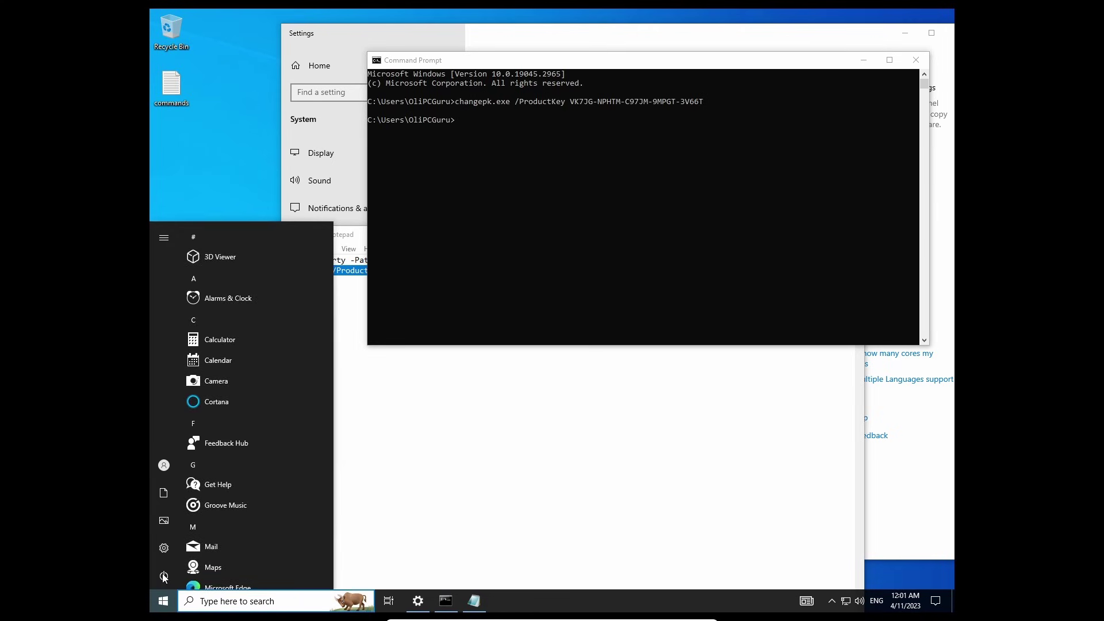
click(164, 577)
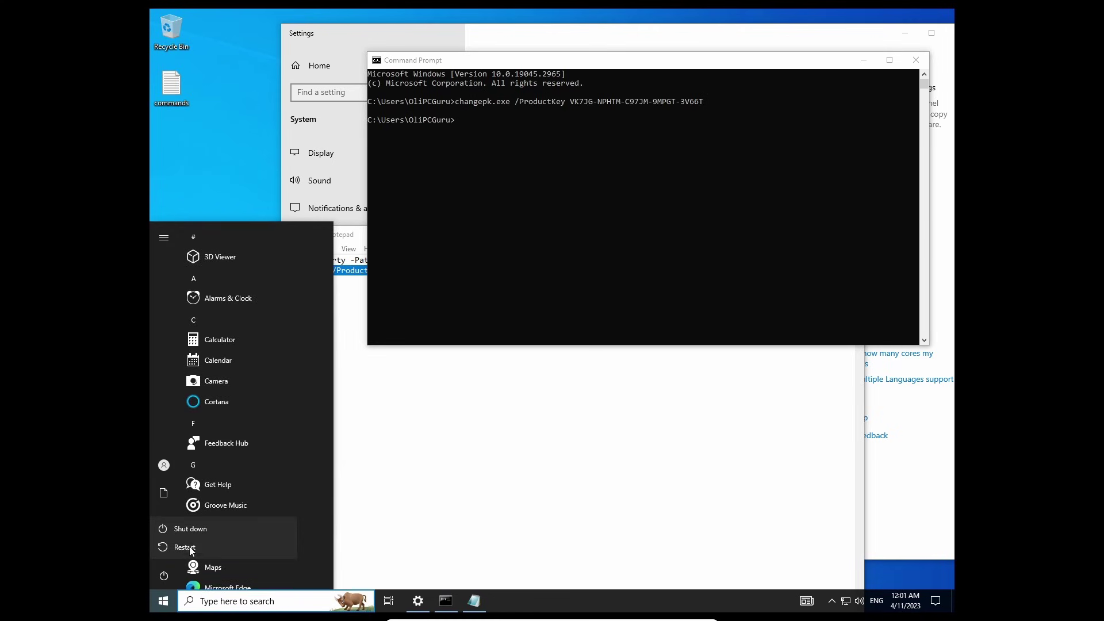
click(191, 550)
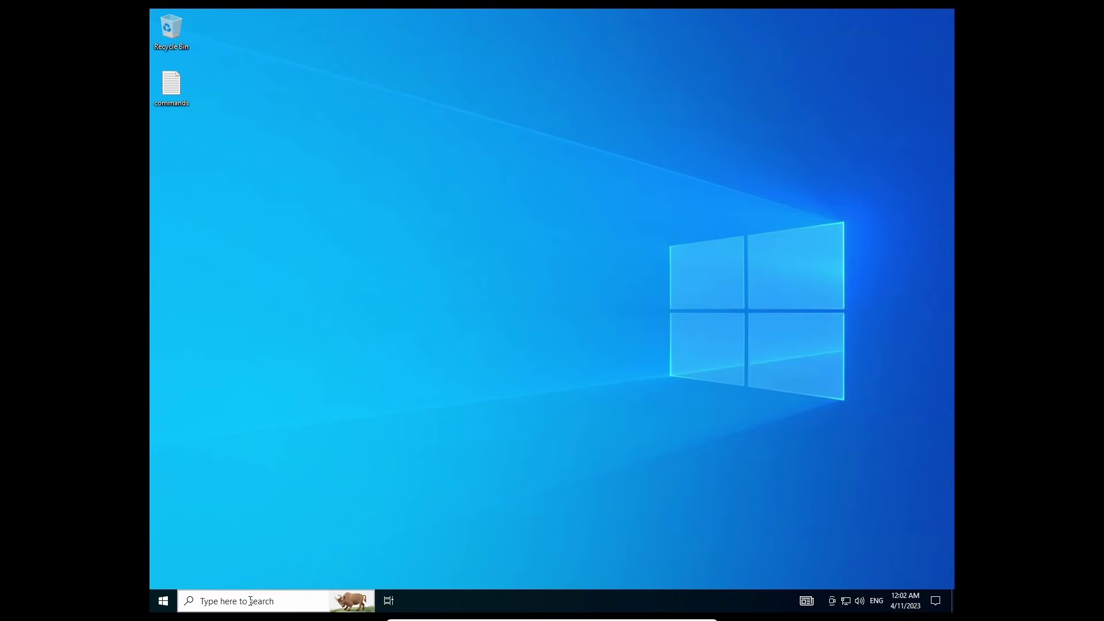
Search for About your PC and open it to verify the Windows edition after the restart
click(250, 602)
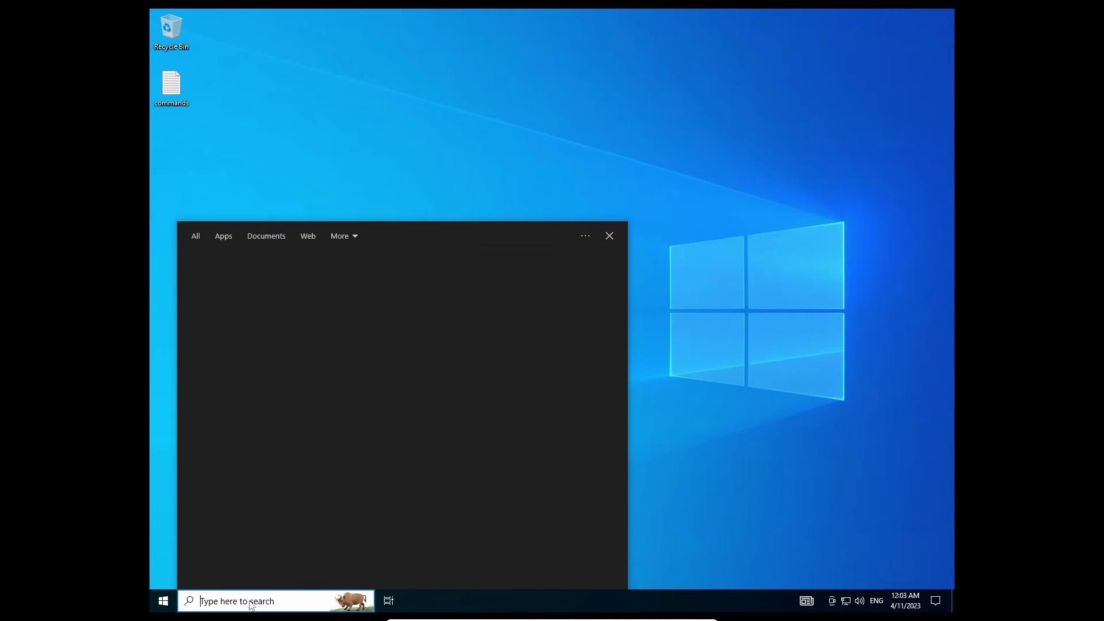
text(about you)
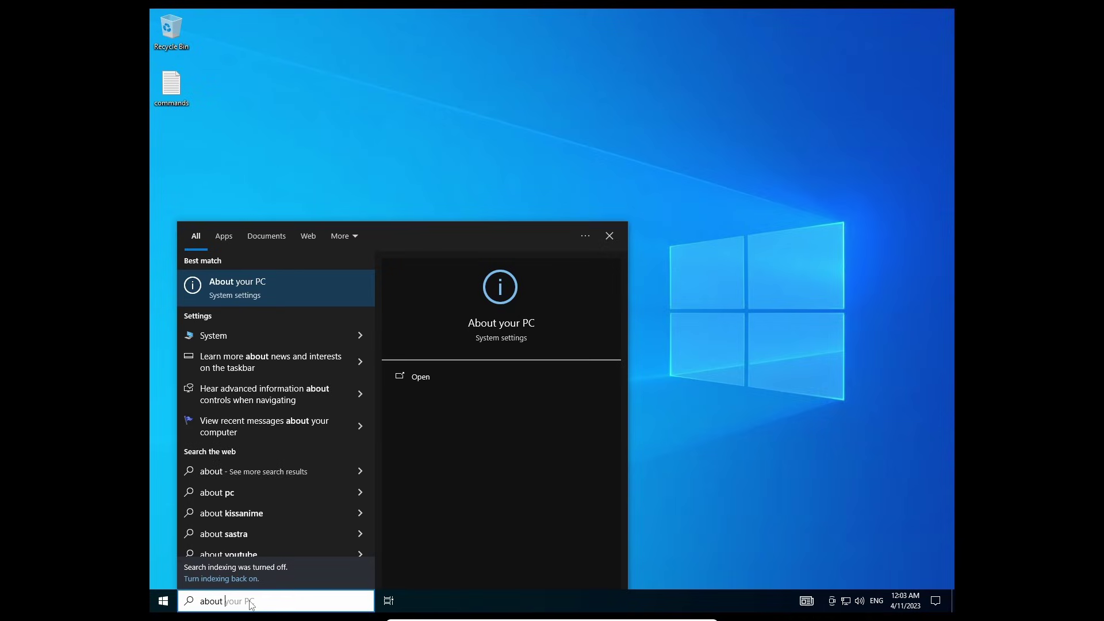
text(r)
click(280, 275)
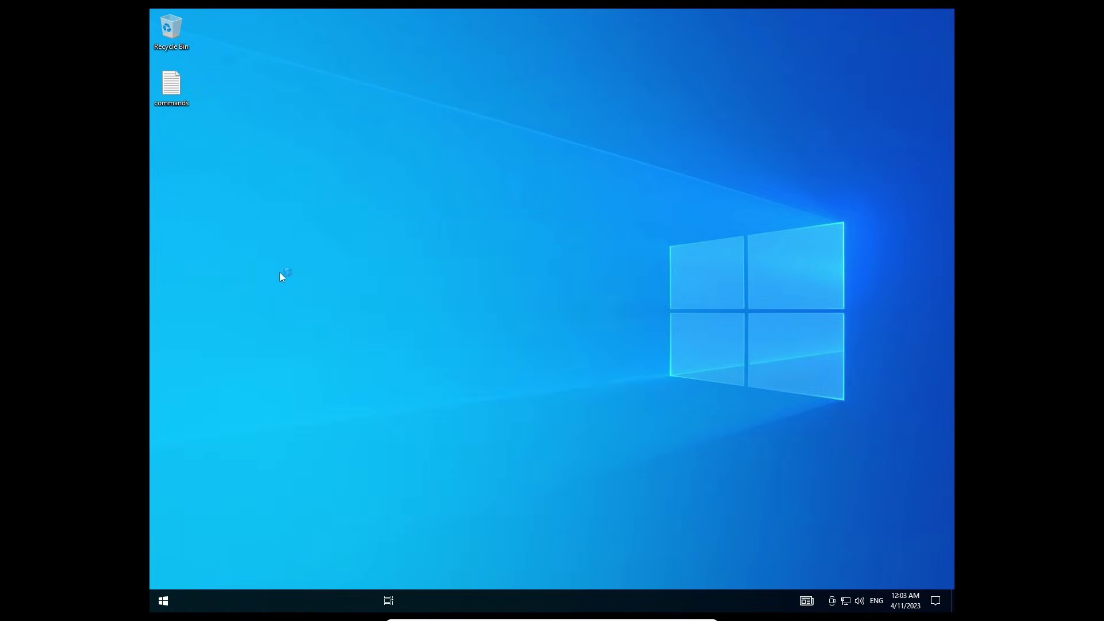